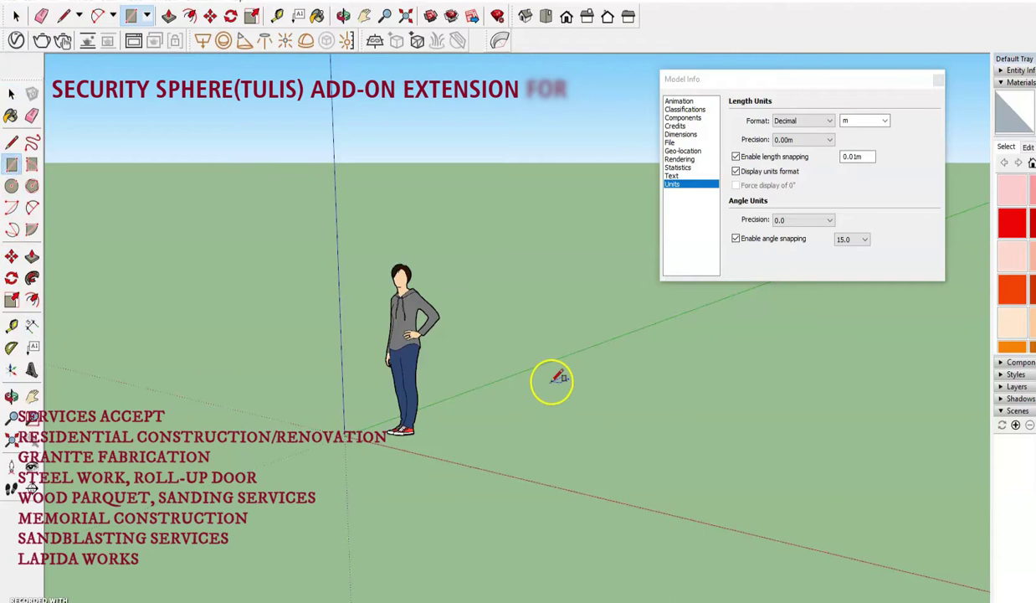
# - Place the first corner of a long narrow rectangle on the ground plane
pyautogui.click(550, 382)
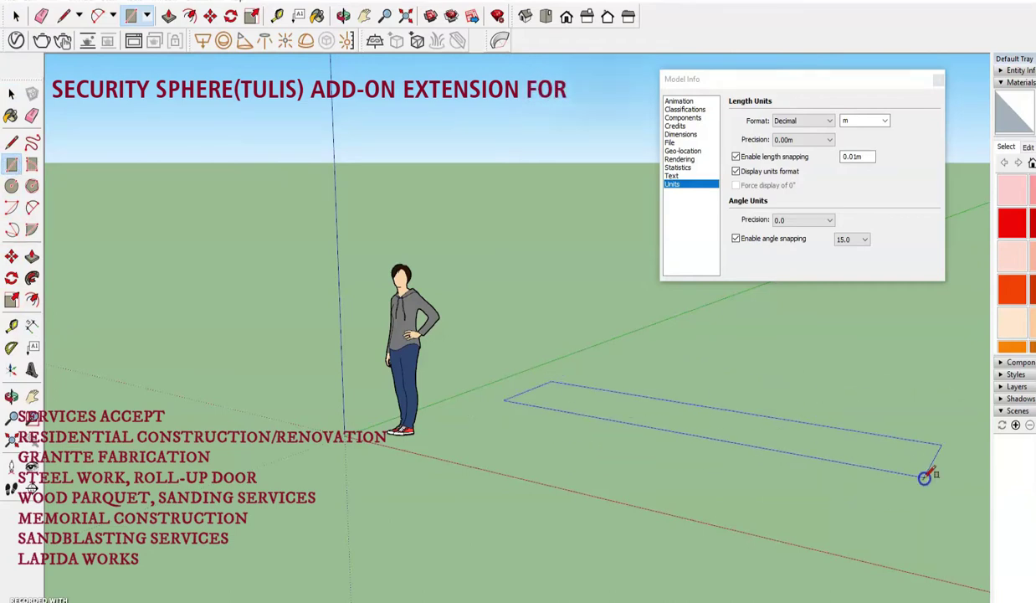
# - Finish the long narrow rectangle and set model length units to millimetres
pyautogui.click(924, 477)
pyautogui.click(885, 120)
pyautogui.click(850, 132)
pyautogui.scroll(2, 627, 423)
pyautogui.click(884, 121)
pyautogui.click(846, 149)
pyautogui.scroll(3, 548, 452)
pyautogui.scroll(2, 469, 360)
# - Measure from the strip's corner and delete the unwanted edge of the strip
pyautogui.press('t')
pyautogui.click(383, 328)
pyautogui.click(11, 144)
pyautogui.scroll(2, 238, 245)
pyautogui.scroll(-3, 497, 433)
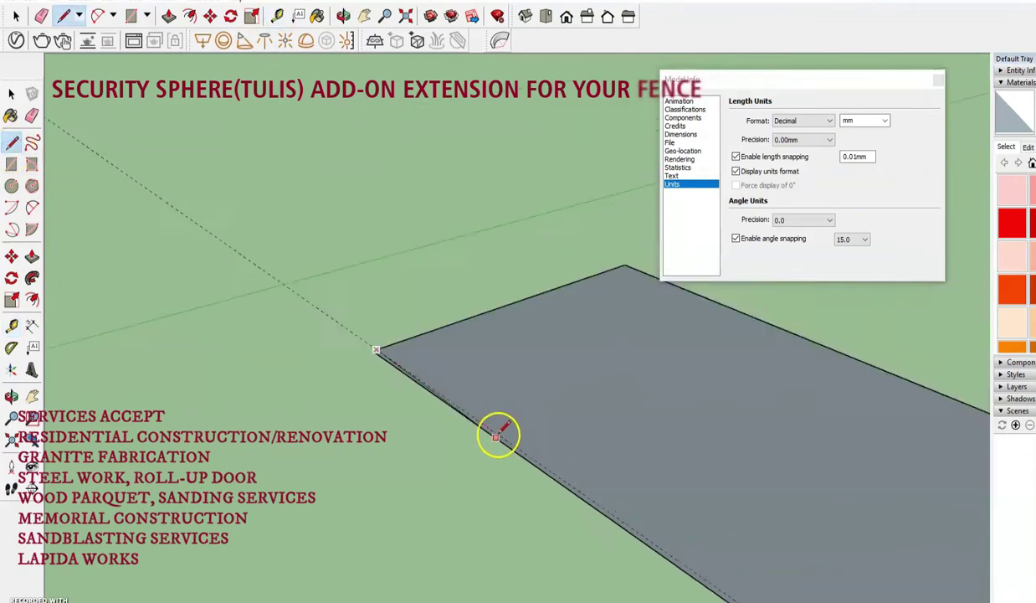
pyautogui.scroll(3, 596, 346)
pyautogui.scroll(3, 854, 544)
pyautogui.scroll(-3, 881, 596)
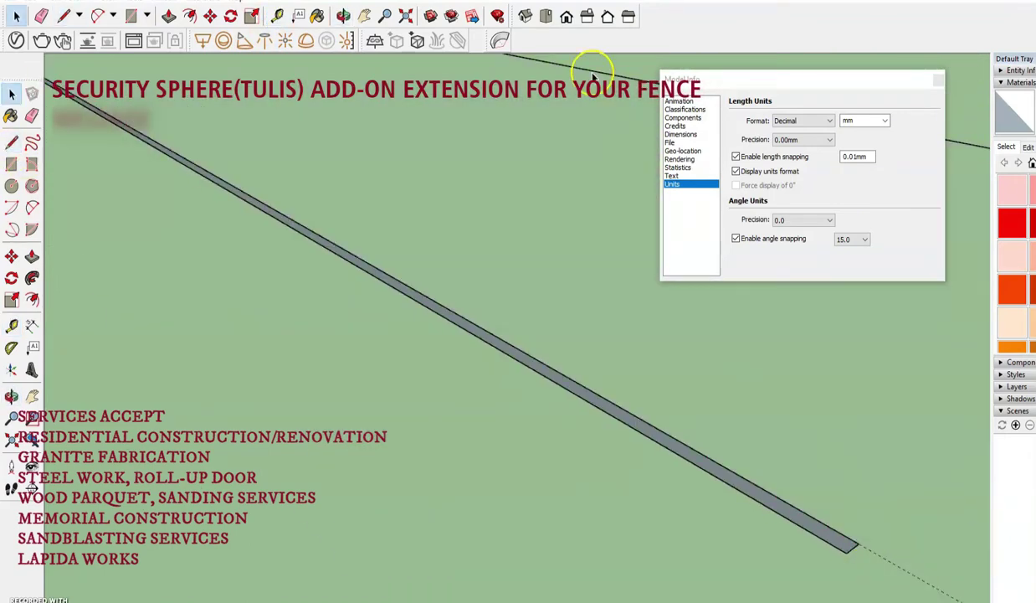
pyautogui.scroll(3, 219, 180)
pyautogui.press('space')
pyautogui.click(315, 295)
pyautogui.press('Delete')
pyautogui.click(283, 373)
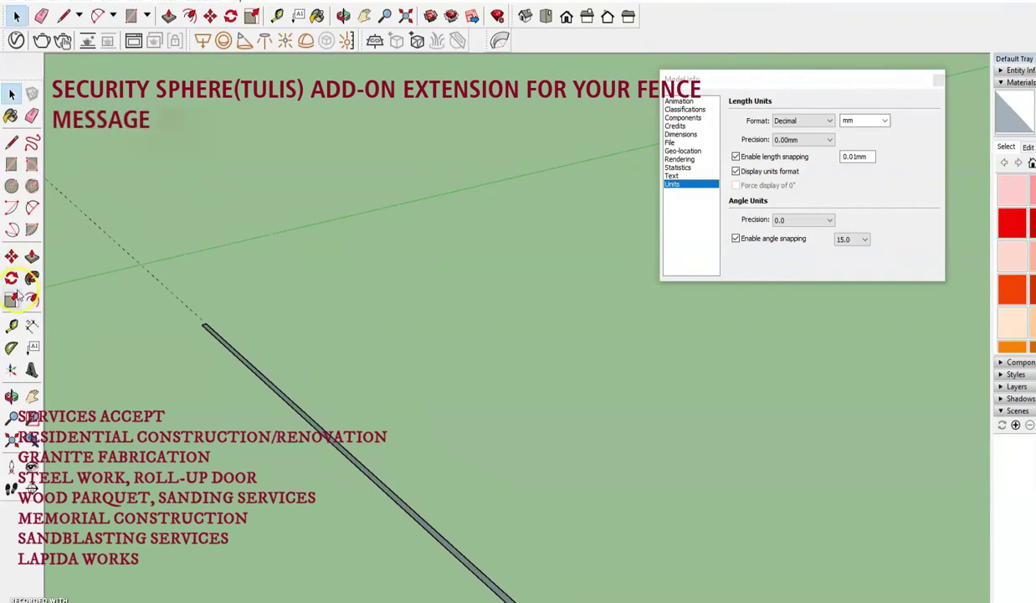
# - Place Tape Measure guide lines along and across the strip
pyautogui.click(11, 325)
pyautogui.scroll(3, 216, 334)
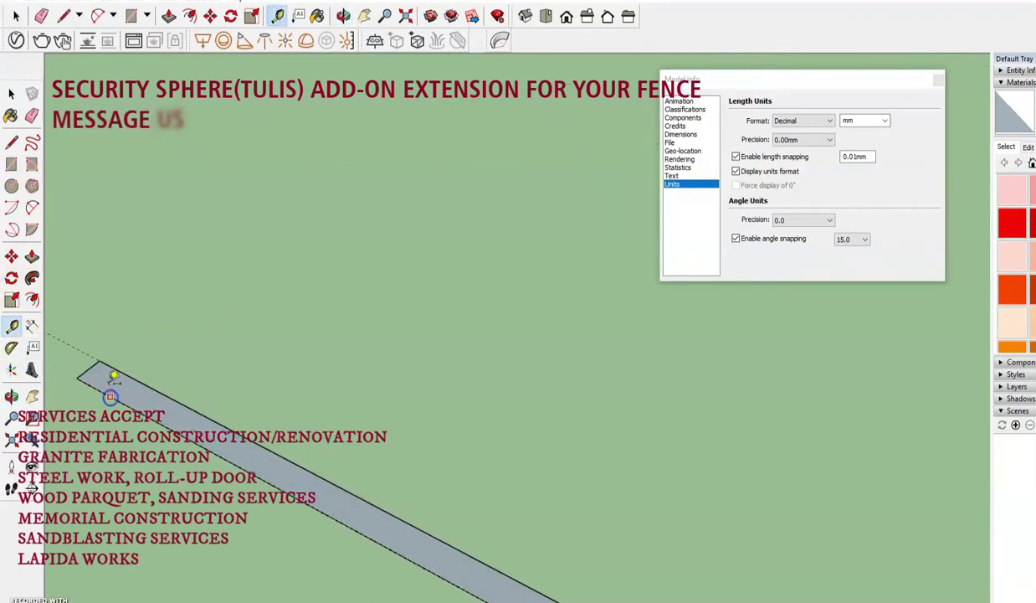
pyautogui.scroll(2, 153, 385)
pyautogui.click(139, 370)
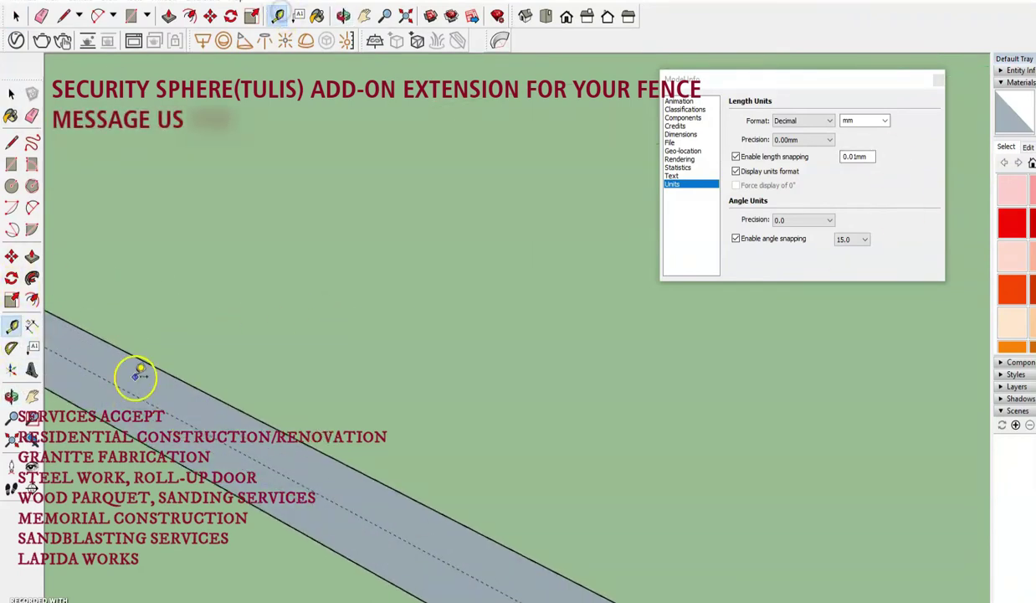
pyautogui.scroll(1, 149, 400)
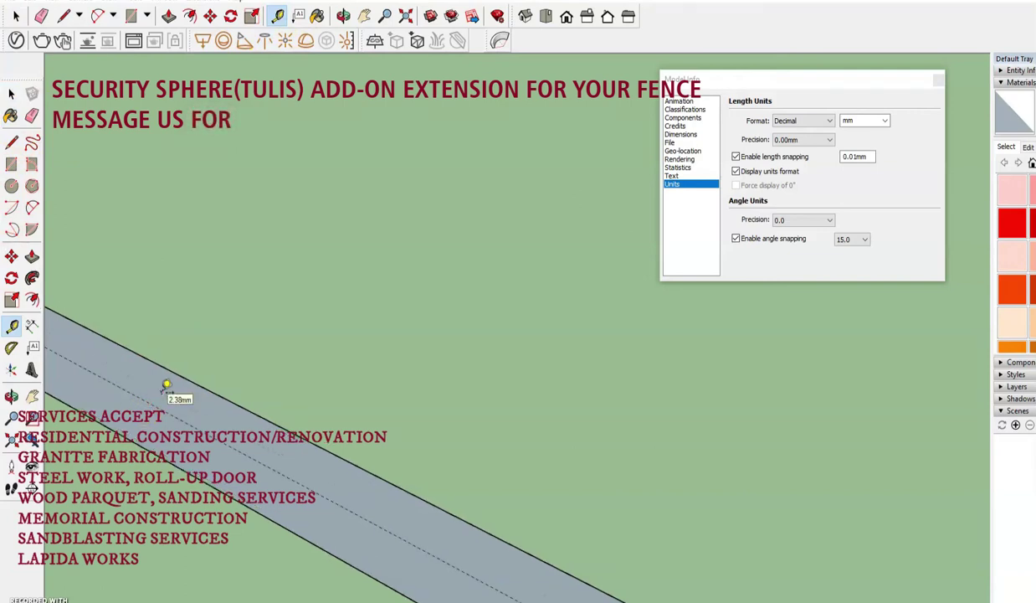
pyautogui.scroll(-2, 177, 412)
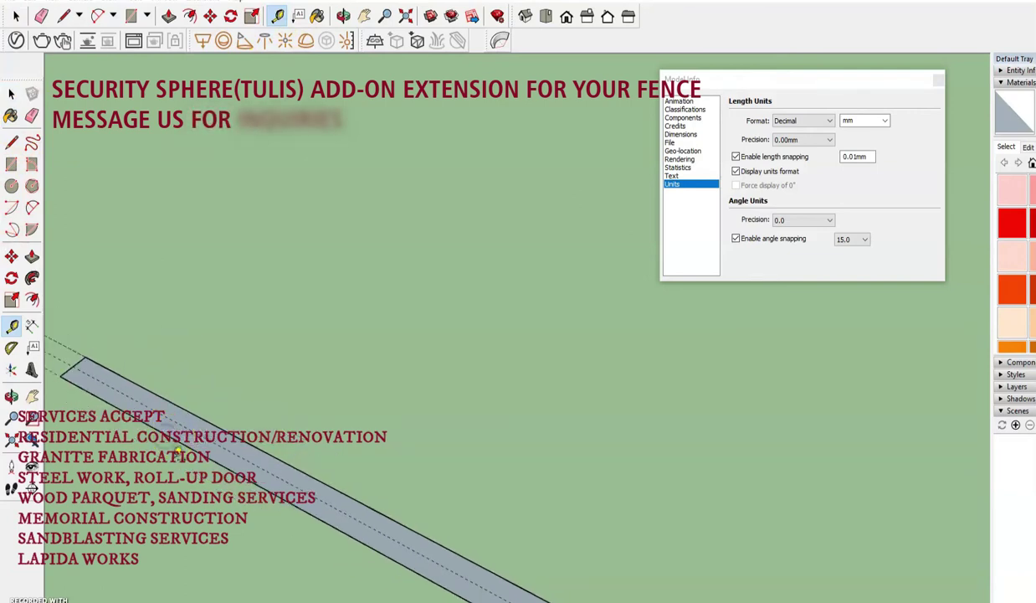
pyautogui.scroll(1, 86, 352)
pyautogui.click(85, 351)
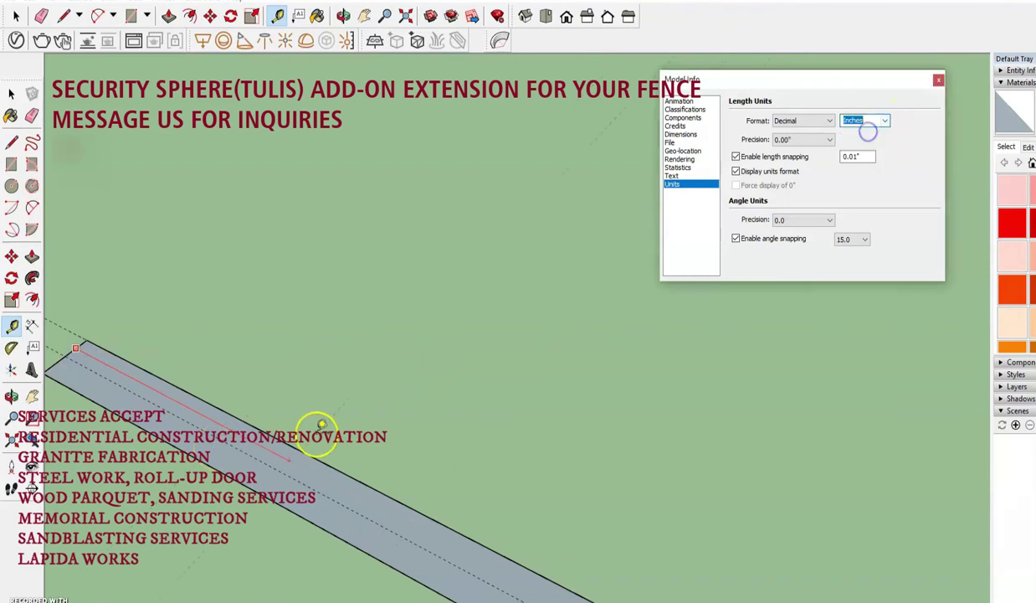
pyautogui.click(439, 489)
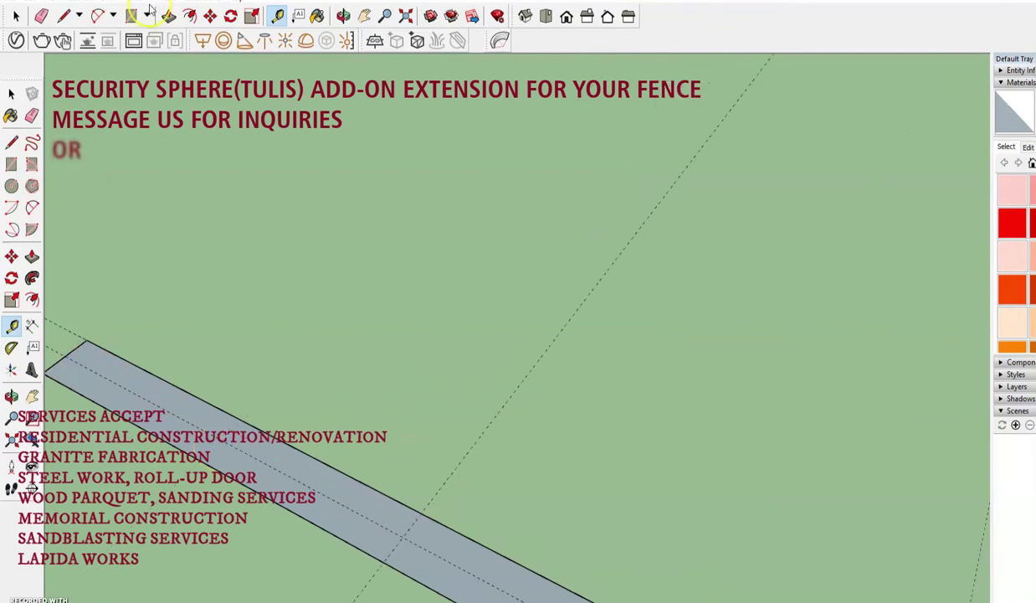
# - Set length units back to millimetres and measure along the guide line
pyautogui.click(149, 10)
pyautogui.click(864, 120)
pyautogui.click(860, 144)
pyautogui.click(463, 458)
# - Reverse the strip's face so its white front side shows
pyautogui.press('space')
pyautogui.rightClick(291, 519)
pyautogui.click(352, 449)
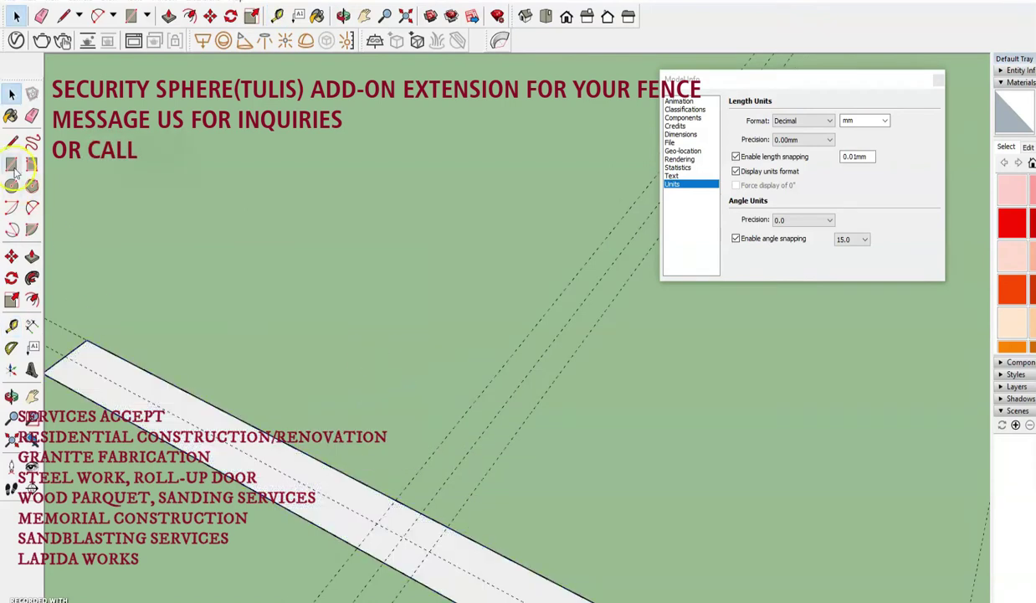
# - Draw a small rectangle on the strip and push/pull it into a tall square post
pyautogui.press('r')
pyautogui.click(356, 544)
pyautogui.click(435, 508)
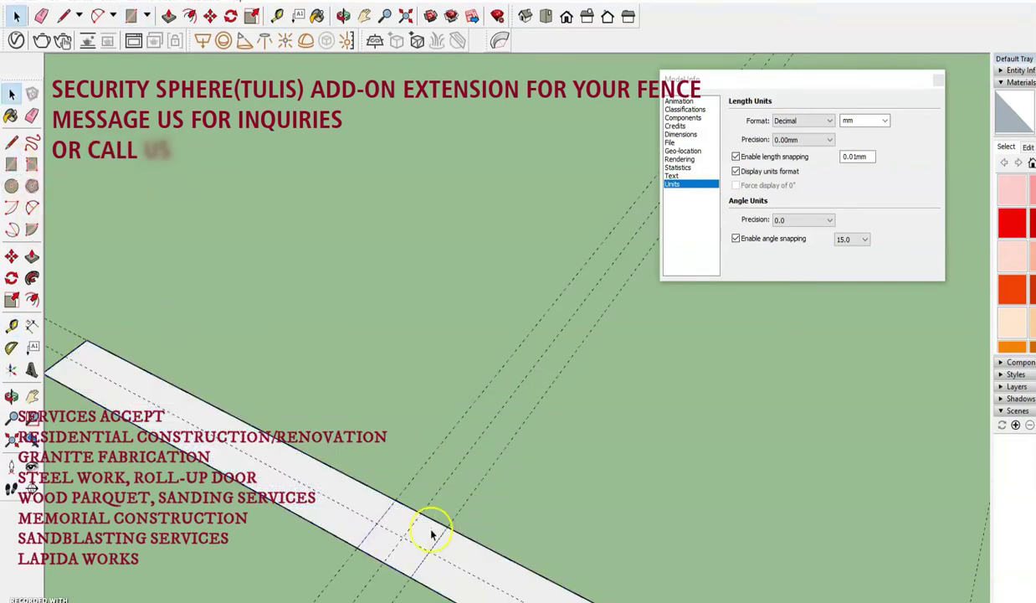
pyautogui.press('p')
pyautogui.click(418, 502)
pyautogui.click(437, 224)
pyautogui.scroll(-5, 398, 439)
pyautogui.press('space')
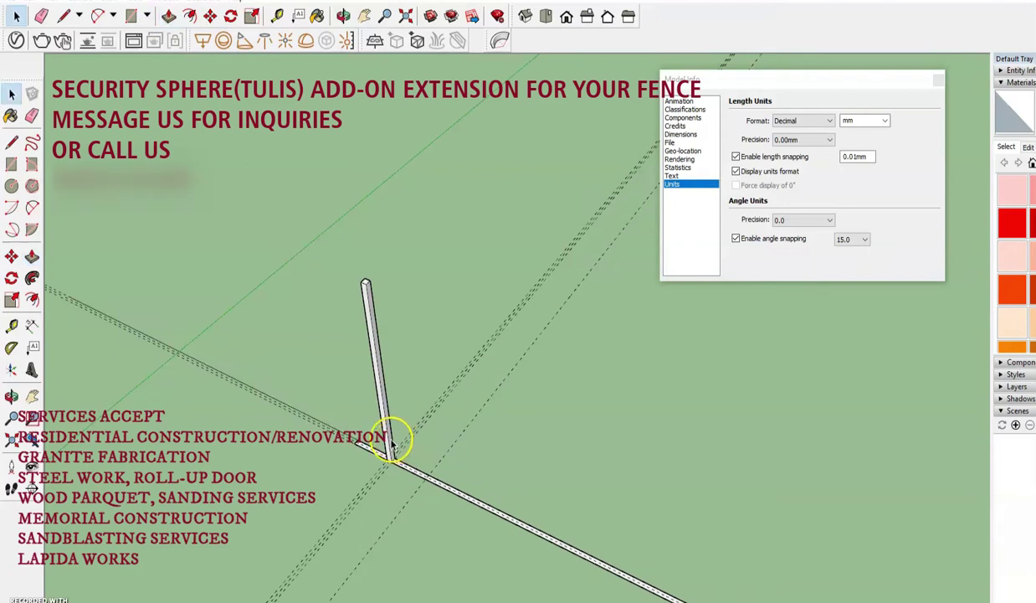
pyautogui.scroll(3, 455, 380)
pyautogui.click(279, 16)
pyautogui.moveTo(421, 177); pyautogui.dragTo(431, 576)
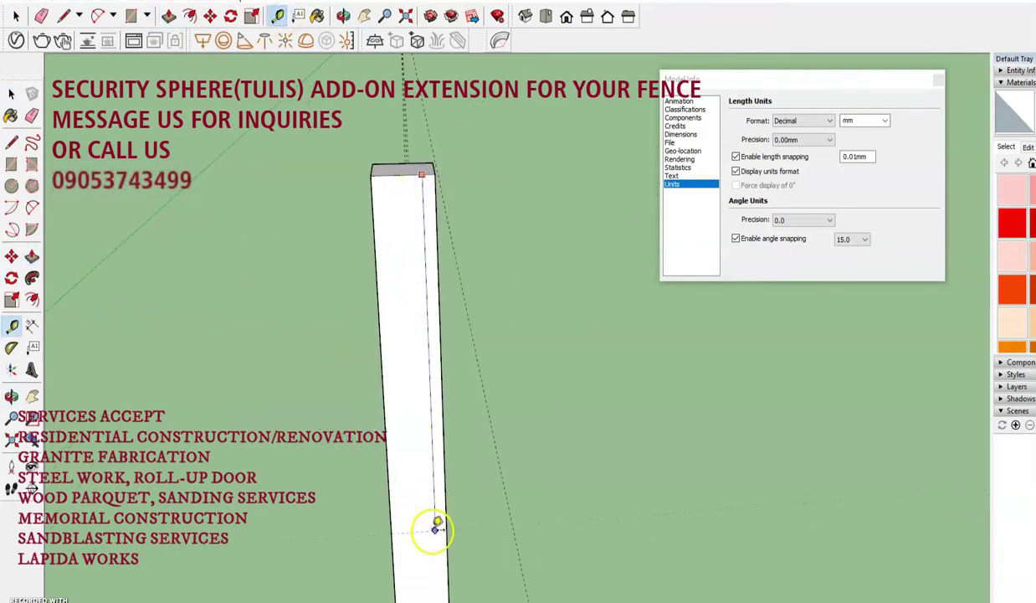
# - Orbit the view and place the first corner of a new rectangle beside the post
pyautogui.moveTo(430, 576)
pyautogui.mouseDown(button='middle')
pyautogui.moveTo(398, 425)
pyautogui.moveTo(186, 397)
pyautogui.mouseUp(button='middle')
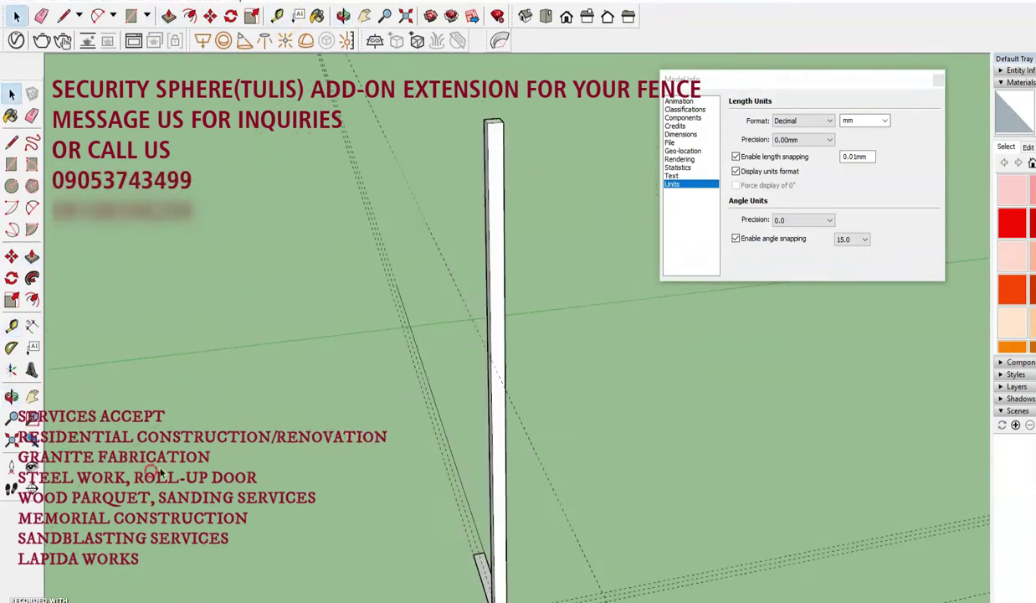
pyautogui.press('r')
pyautogui.click(93, 251)
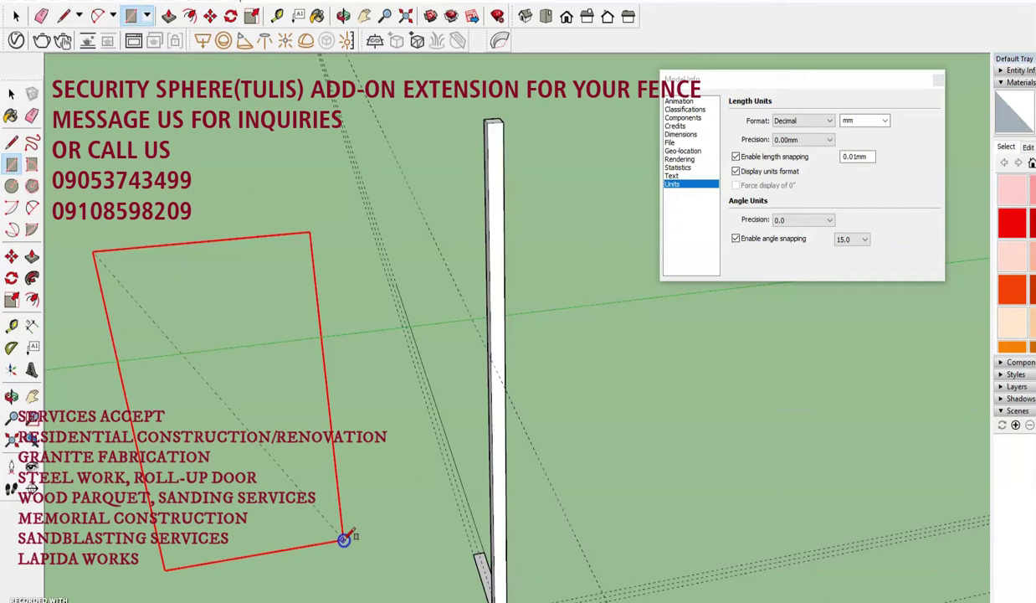
# - Finish the rectangle, cut it with an arc, and delete the part below the arc and the left edge
pyautogui.click(298, 318)
pyautogui.press('a')
pyautogui.click(92, 251)
pyautogui.click(180, 245)
pyautogui.press('space')
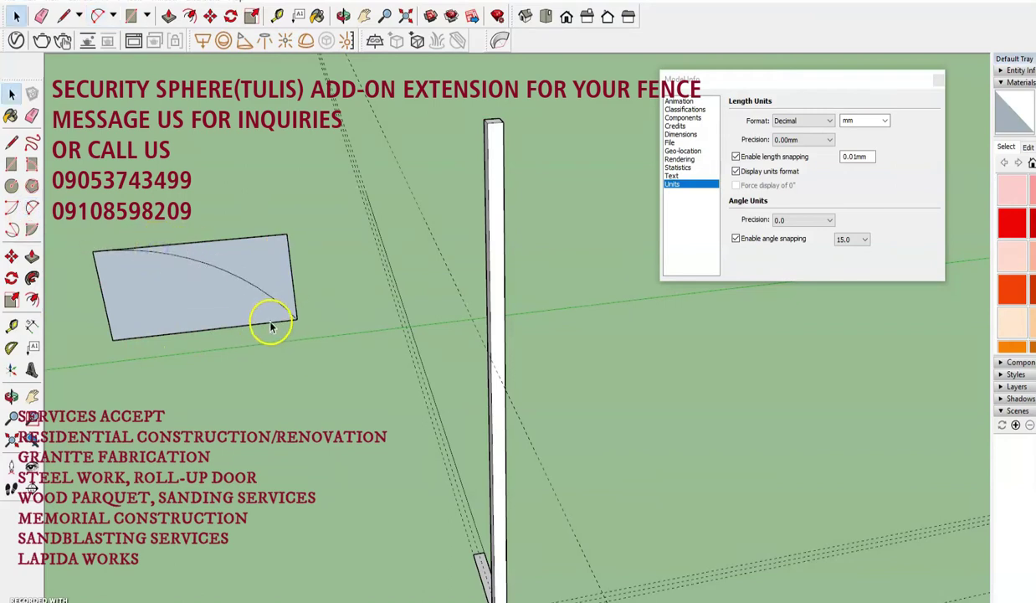
pyautogui.press('Delete')
pyautogui.click(106, 315)
pyautogui.press('Delete')
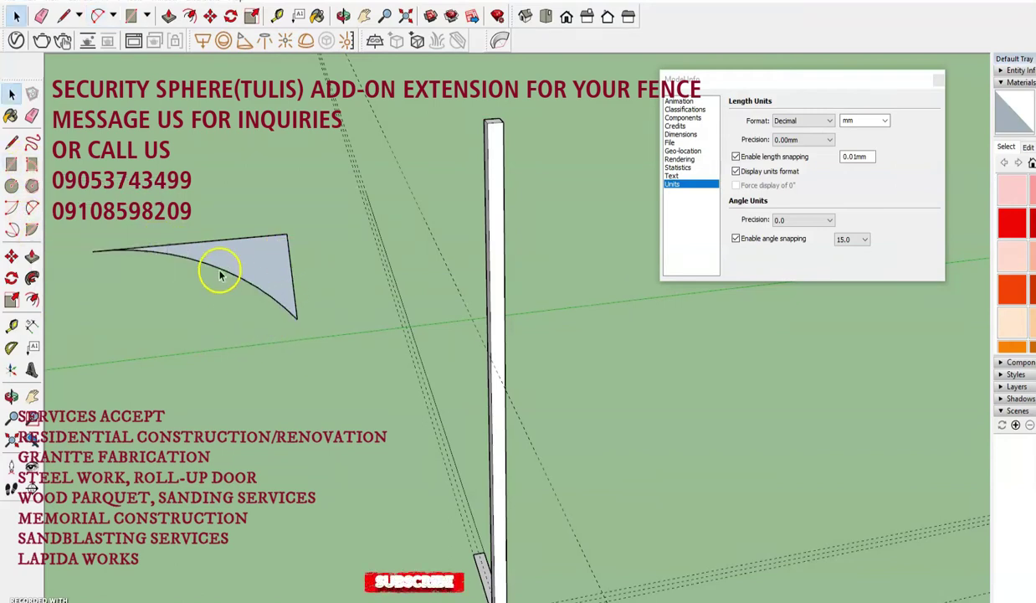
# - Offset the arc and close the band's ends with lines to form the curved profile
pyautogui.click(31, 298)
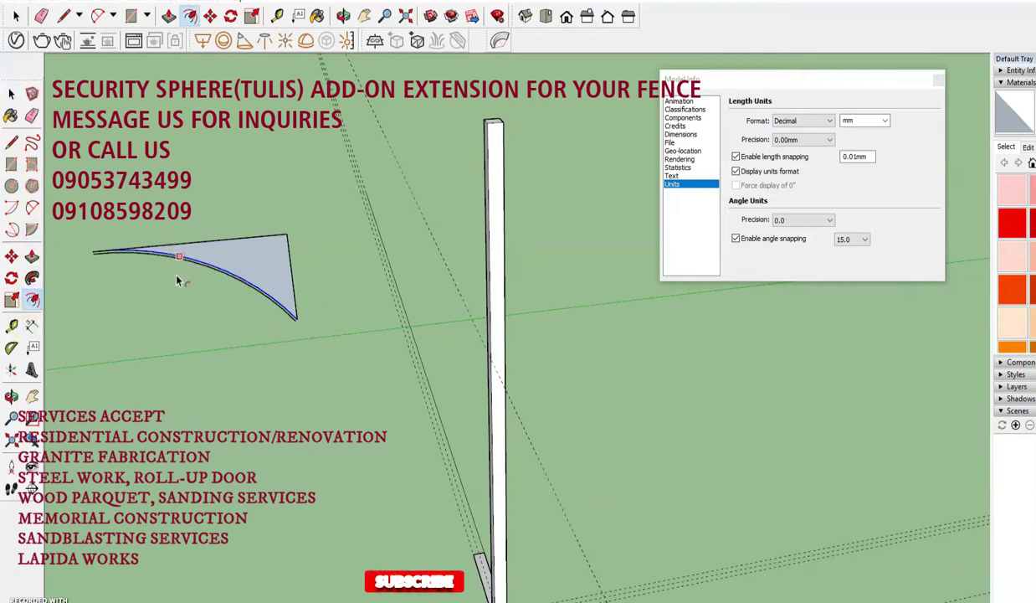
pyautogui.press('space')
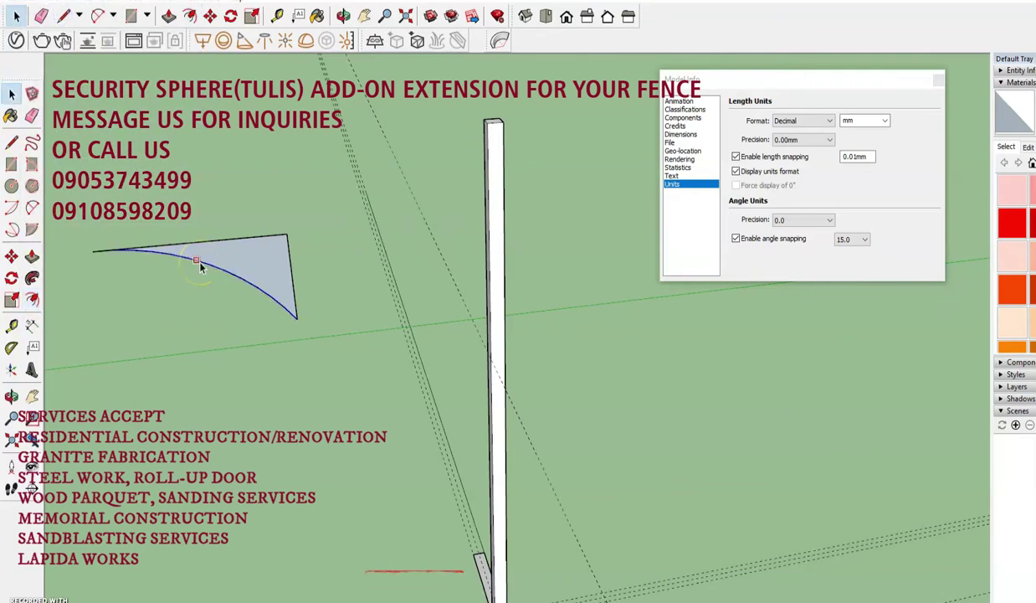
pyautogui.scroll(1, 117, 262)
pyautogui.scroll(1, 109, 258)
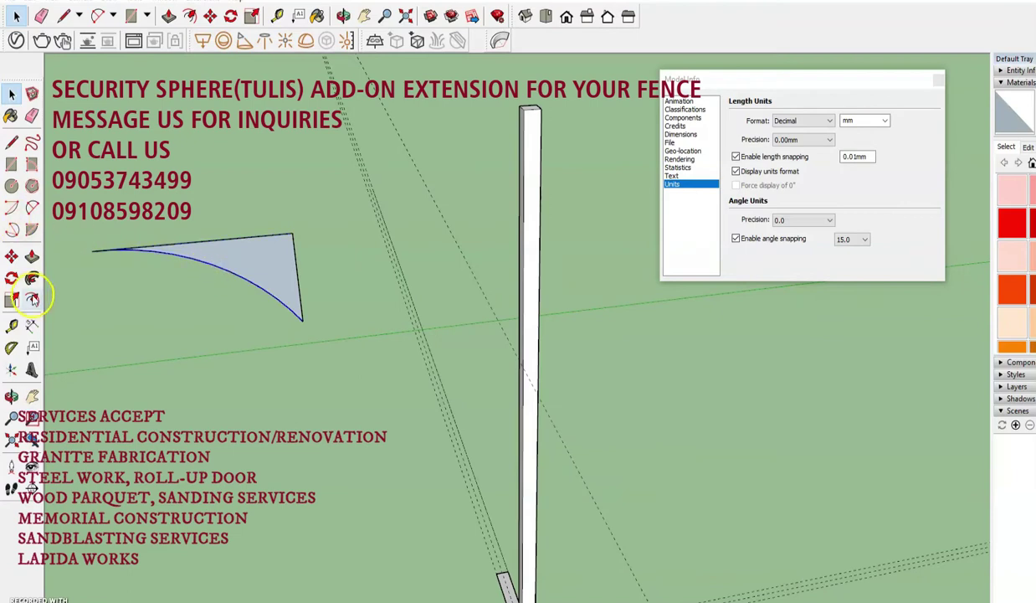
pyautogui.press('l')
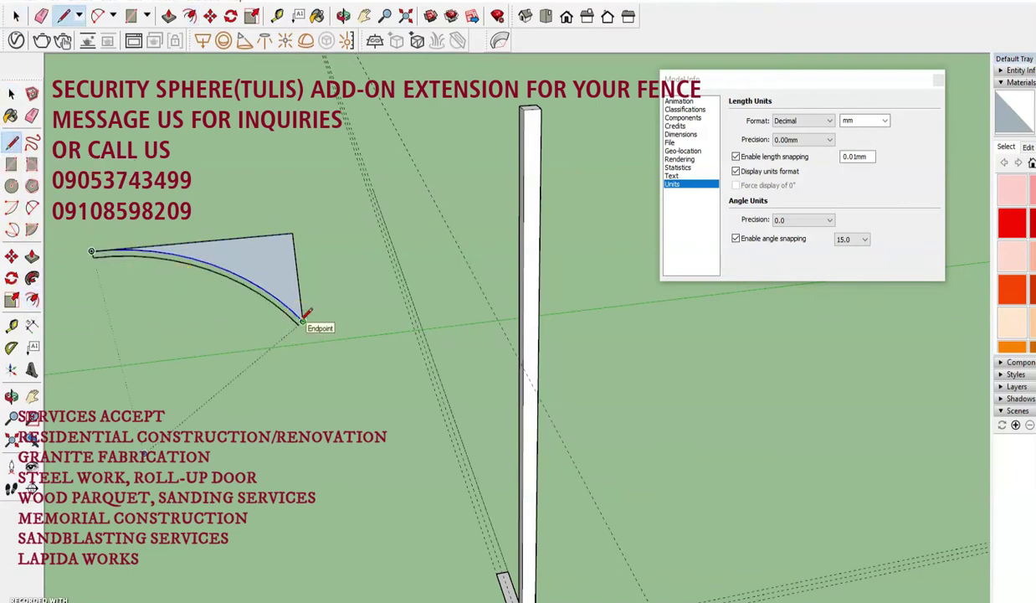
pyautogui.scroll(3, 303, 319)
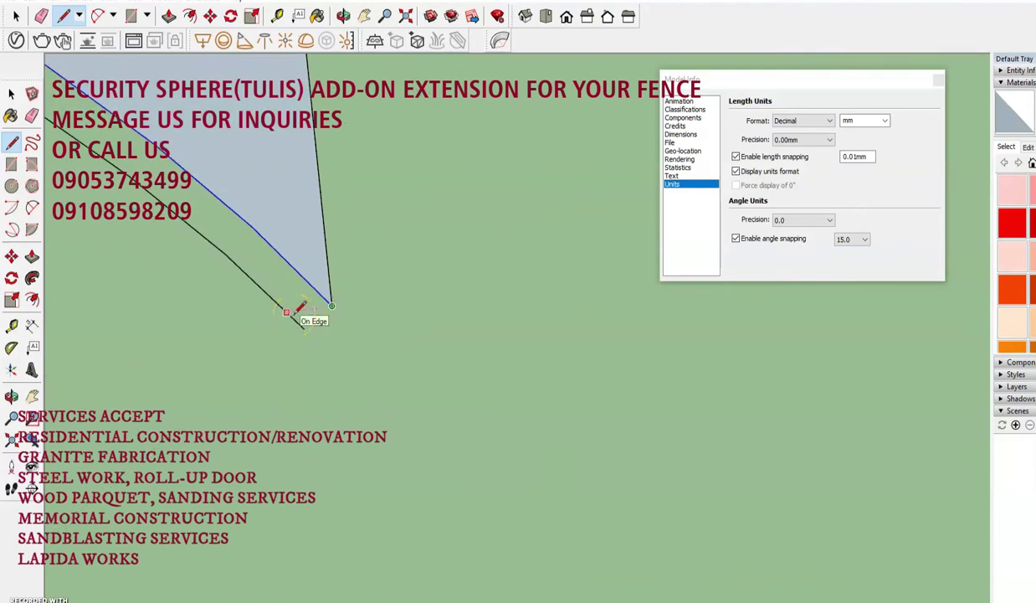
pyautogui.press('space')
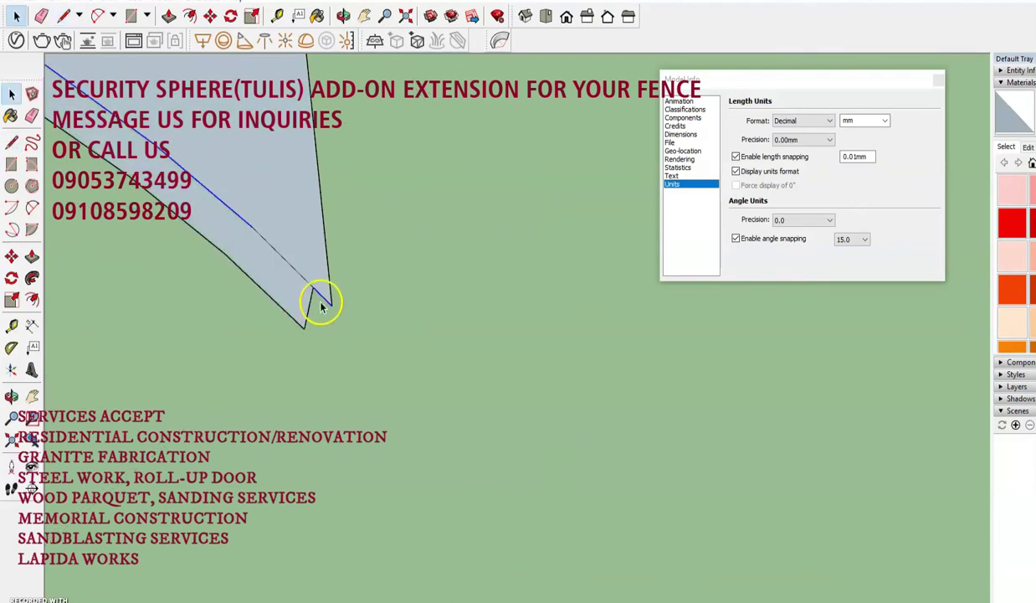
pyautogui.scroll(-2, 328, 300)
pyautogui.scroll(5, 382, 334)
# - Orbit around the curved beam in 3D and place a circle's centre below it
pyautogui.scroll(-2, 382, 335)
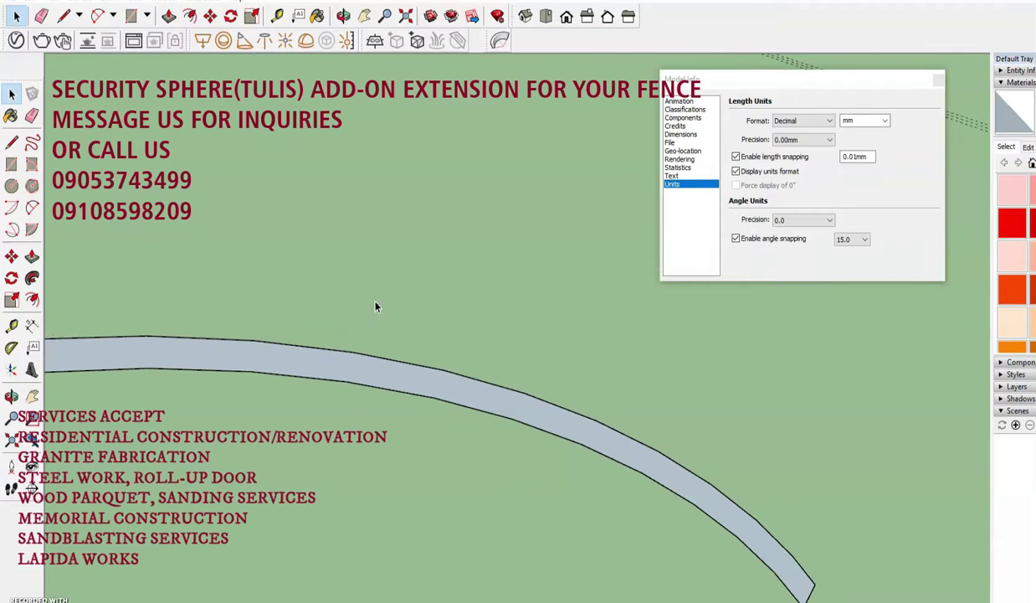
pyautogui.scroll(-2, 377, 305)
pyautogui.click(167, 17)
pyautogui.moveTo(201, 343)
pyautogui.mouseDown()
pyautogui.moveTo(203, 397)
pyautogui.moveTo(464, 304)
pyautogui.moveTo(369, 362)
pyautogui.mouseUp()
pyautogui.press('space')
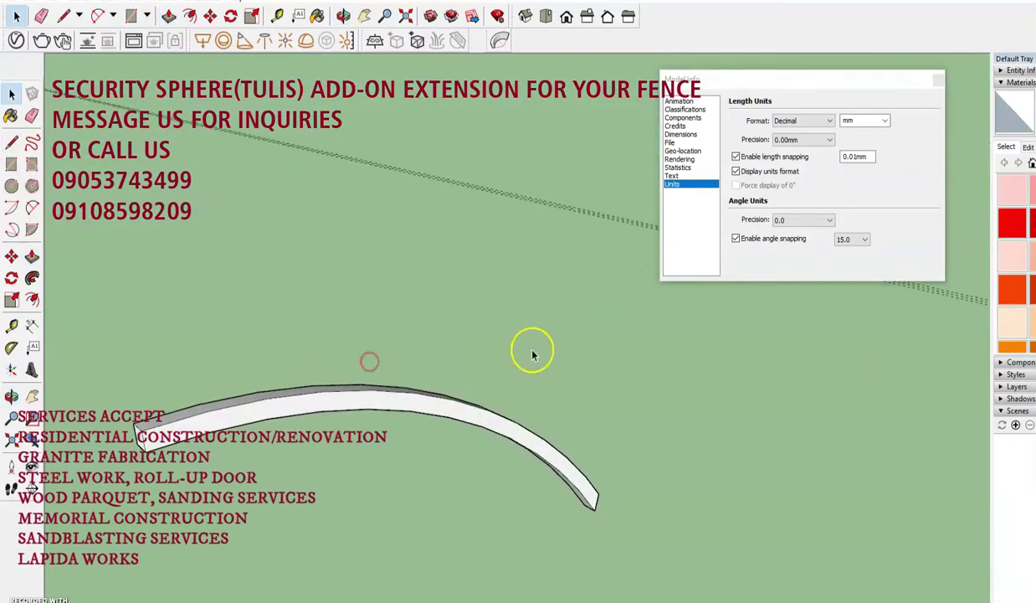
pyautogui.moveTo(557, 574); pyautogui.dragTo(448, 529, button='middle')
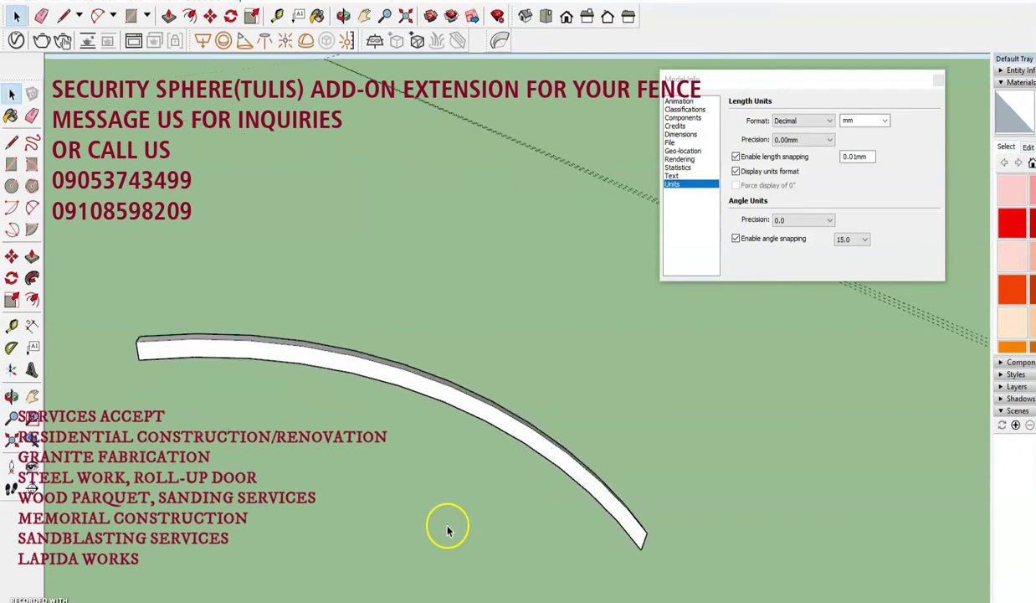
pyautogui.click(12, 186)
pyautogui.click(242, 533)
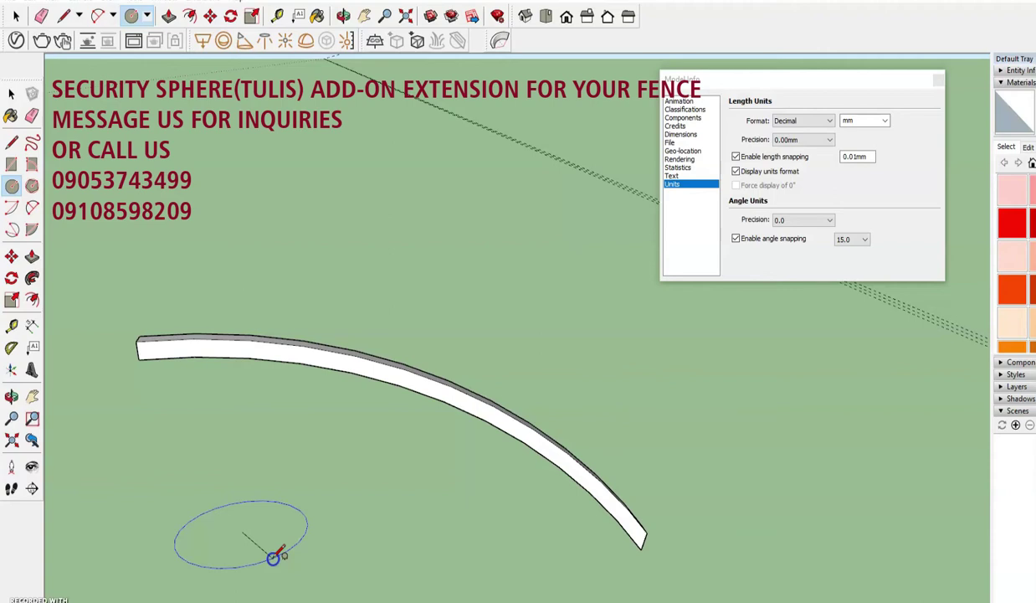
# - Undo the trial circle and draw a small rectangle face, with lengths switched to inches
pyautogui.click(274, 557)
pyautogui.hotkey('ctrl', 'z')
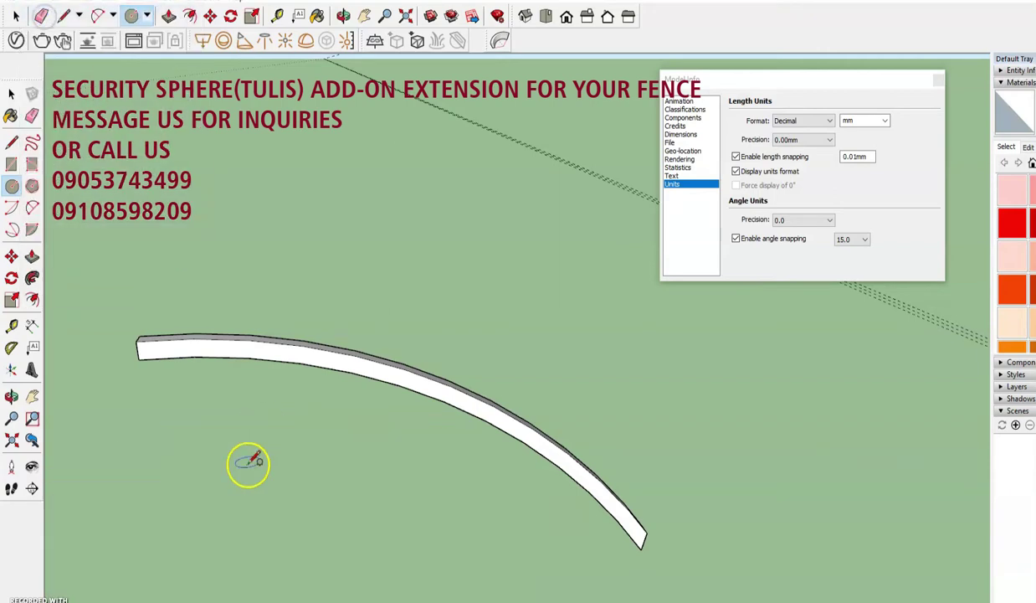
pyautogui.moveTo(255, 463); pyautogui.dragTo(338, 432, button='middle')
pyautogui.click(10, 166)
pyautogui.click(885, 120)
pyautogui.click(862, 132)
pyautogui.click(536, 414)
pyautogui.click(588, 427)
pyautogui.press('space')
pyautogui.scroll(5, 495, 441)
pyautogui.moveTo(595, 418); pyautogui.dragTo(520, 516, button='middle')
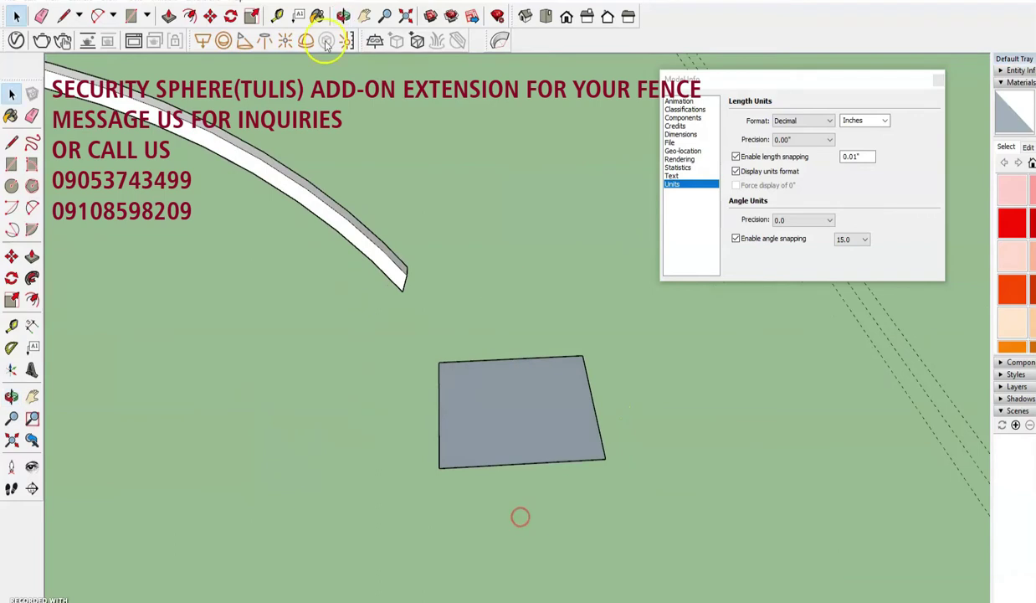
# - Add a centre guide from the face's bottom edge with the Tape Measure
pyautogui.press('t')
pyautogui.scroll(4, 513, 469)
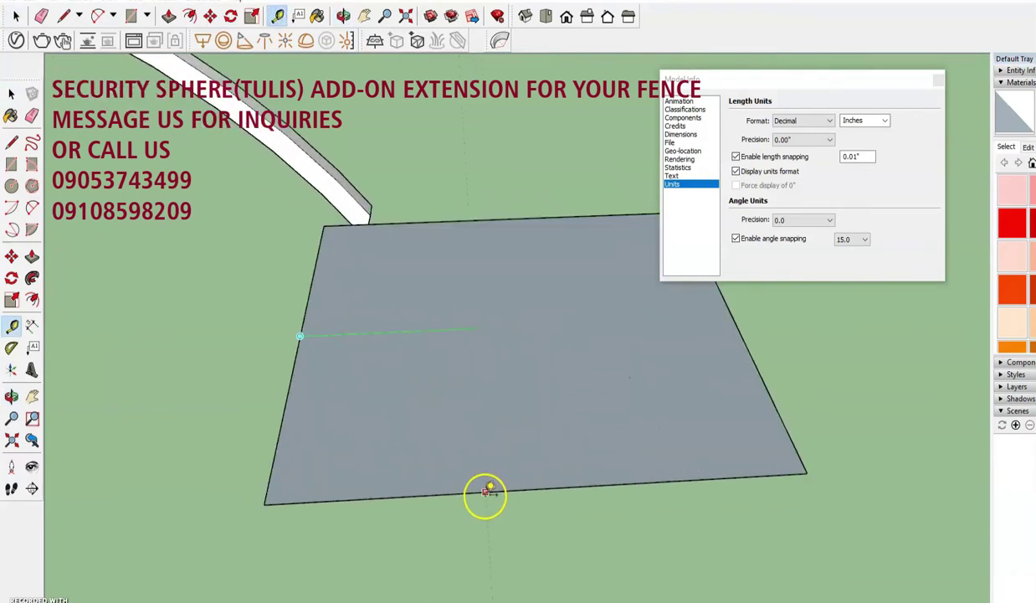
pyautogui.click(626, 484)
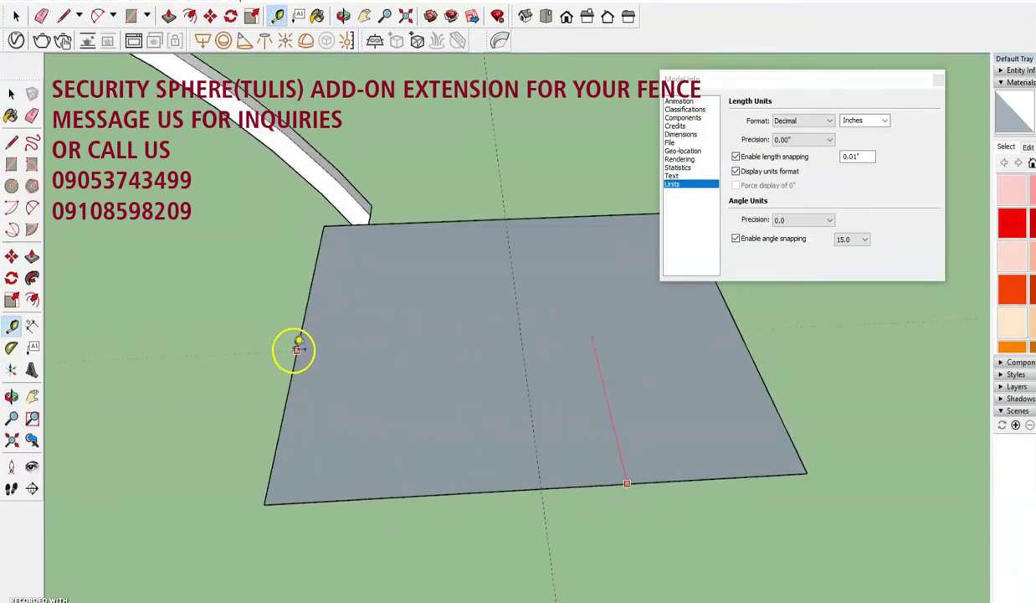
pyautogui.press('space')
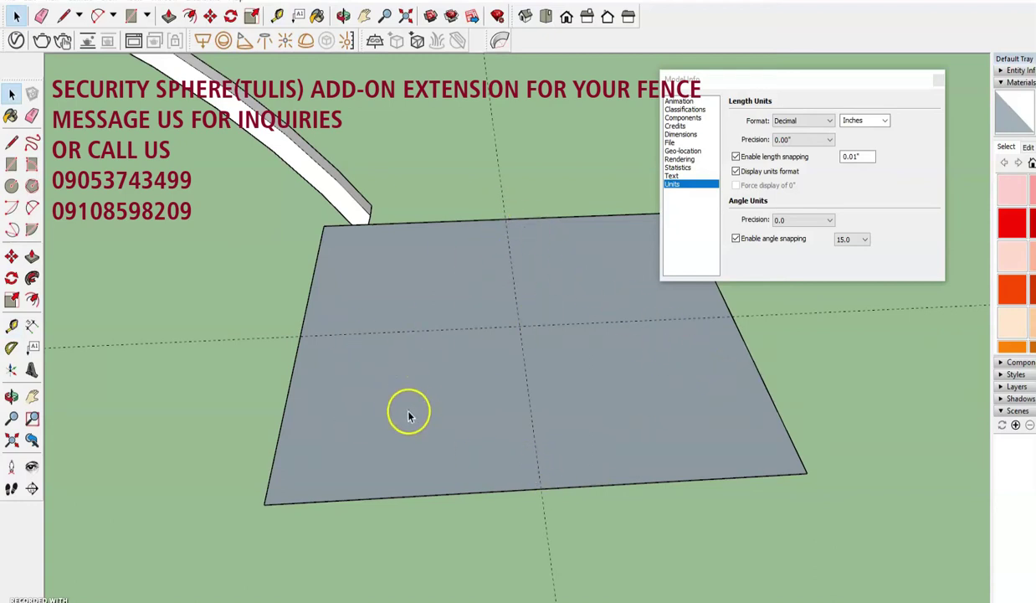
# - Draw a rounded arc around the bottom of the face
pyautogui.click(32, 207)
pyautogui.click(541, 486)
pyautogui.click(733, 318)
pyautogui.moveTo(732, 318); pyautogui.dragTo(299, 428)
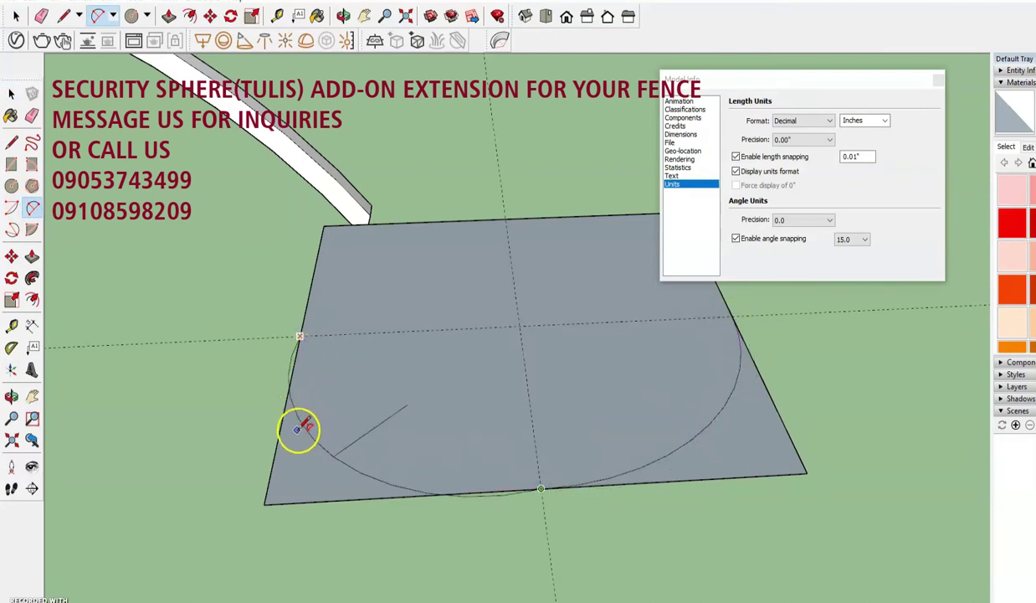
pyautogui.click(346, 452)
# - Connect both arc ends with lines to a tip point on the face's top edge
pyautogui.press('l')
pyautogui.click(298, 335)
pyautogui.click(504, 221)
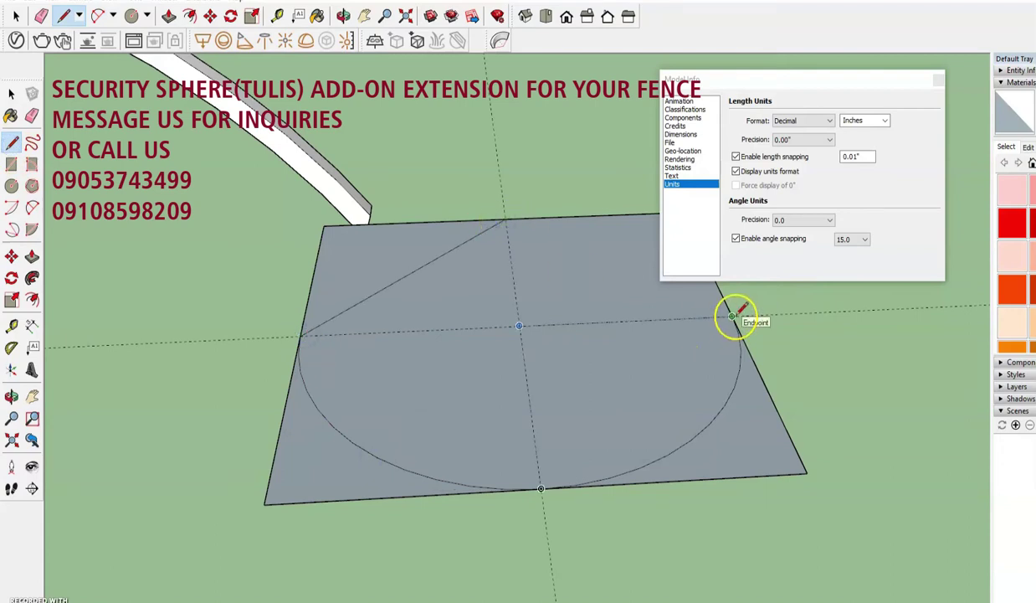
pyautogui.click(733, 318)
pyautogui.moveTo(732, 318); pyautogui.dragTo(579, 489, button='middle')
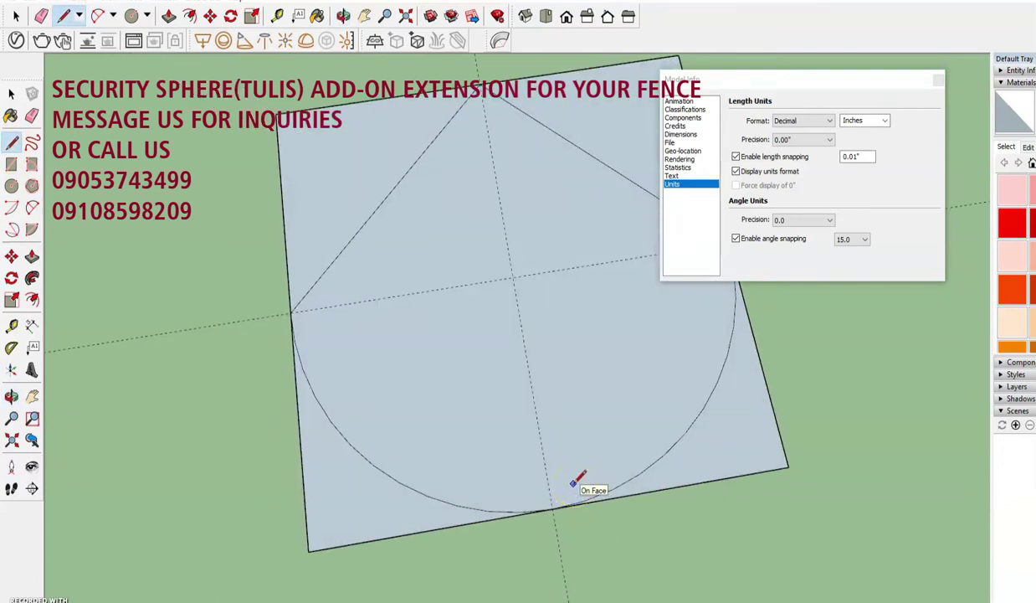
pyautogui.scroll(-2, 579, 483)
pyautogui.scroll(-3, 574, 416)
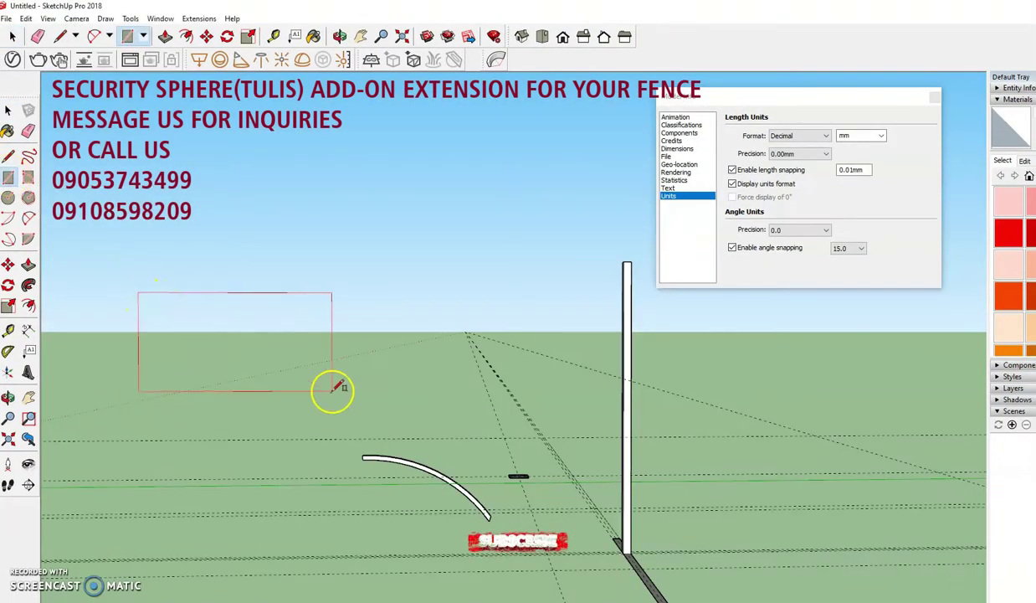
# - Finish the white rectangle and draw an arc across it from corner to corner
pyautogui.click(303, 373)
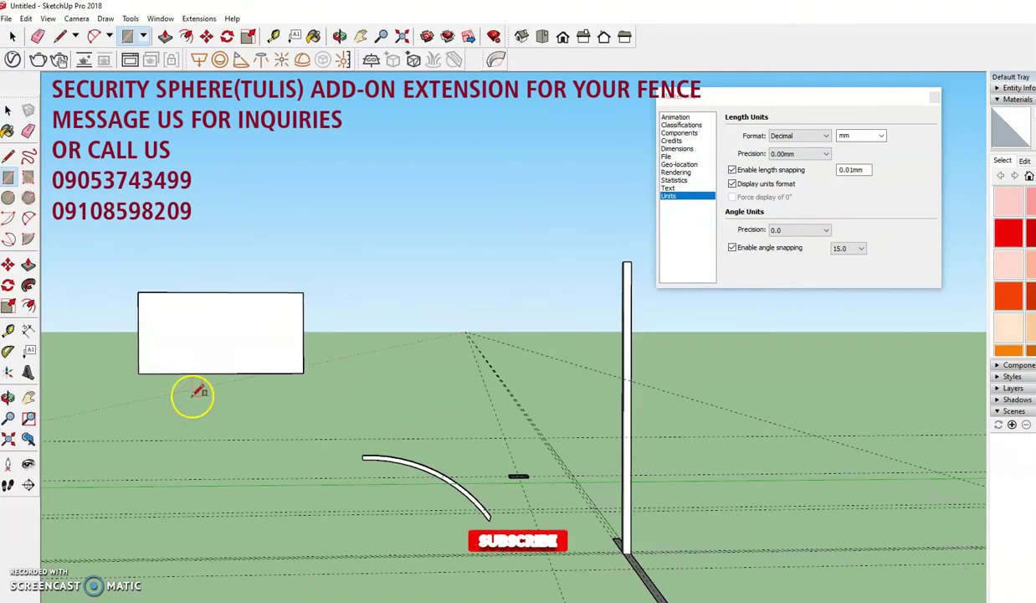
pyautogui.click(29, 217)
pyautogui.click(137, 292)
pyautogui.click(303, 374)
pyautogui.click(301, 370)
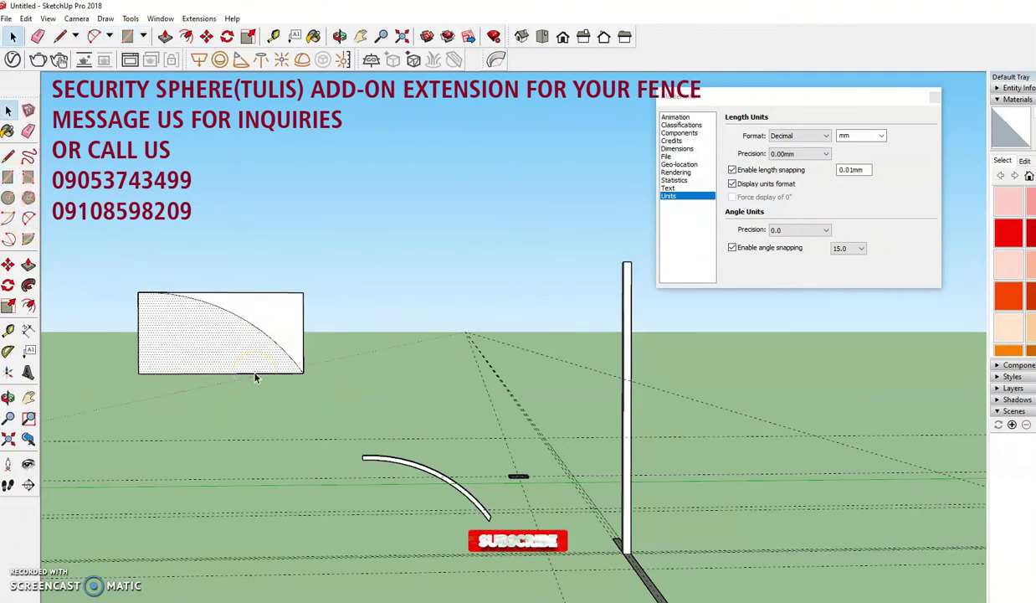
# - Offset the arc, close the band's ends with a line, and push/pull it into a thin arm
pyautogui.click(268, 331)
pyautogui.click(212, 343)
pyautogui.press('l')
pyautogui.scroll(2, 143, 288)
pyautogui.scroll(2, 144, 289)
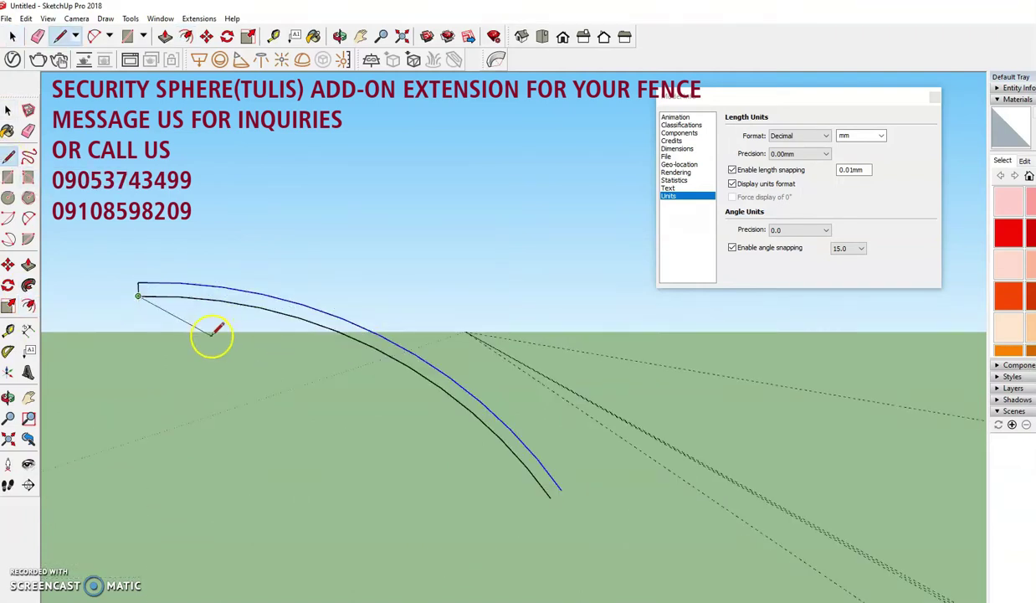
pyautogui.click(552, 484)
pyautogui.press('space')
pyautogui.click(167, 38)
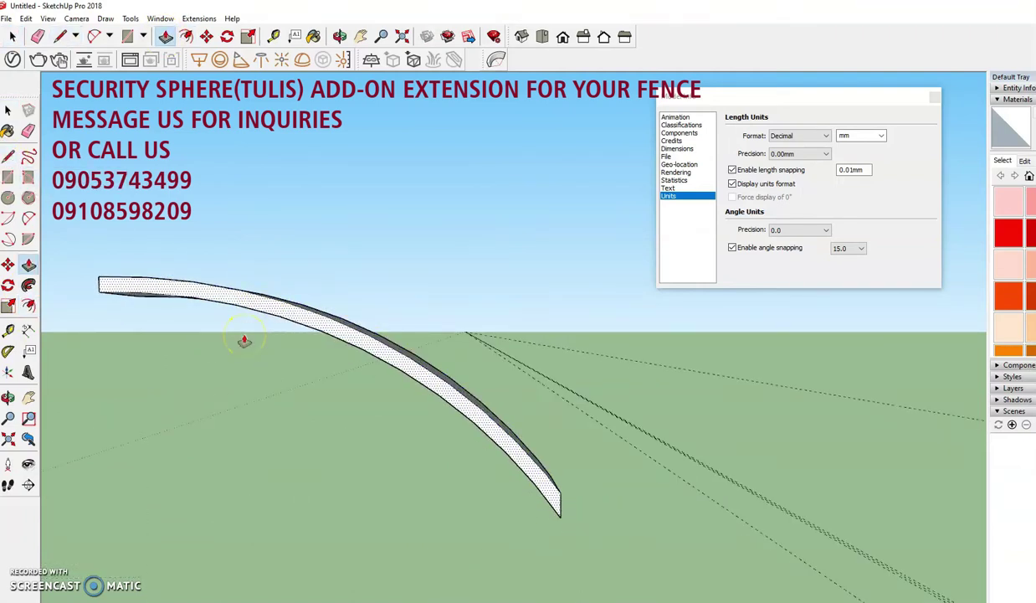
pyautogui.press('r')
pyautogui.click(195, 452)
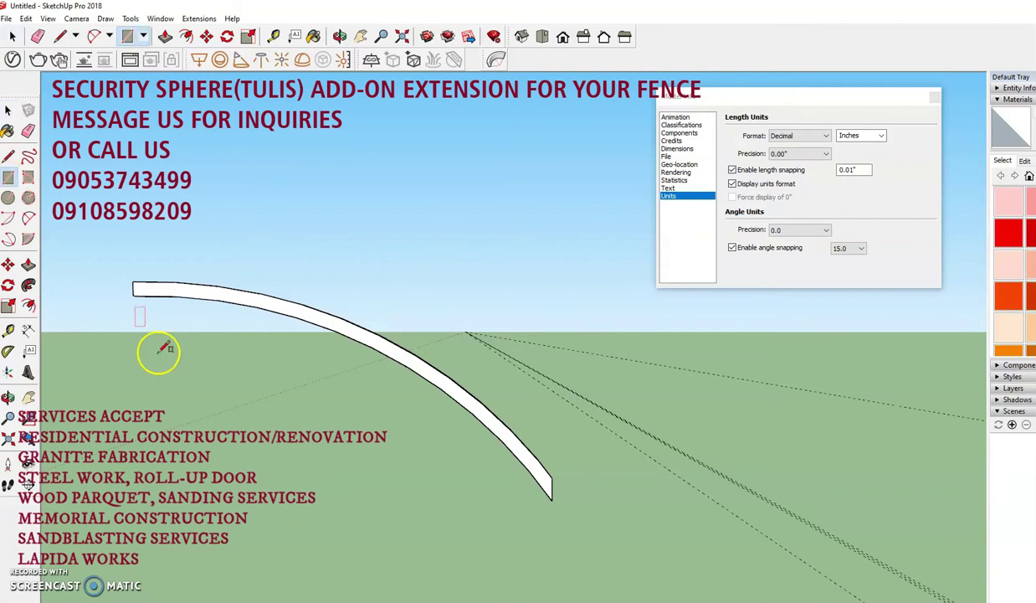
# - Draw an upright rectangle, trace a teardrop with an arc and lines, and delete leftover edges
pyautogui.click(245, 451)
pyautogui.click(274, 37)
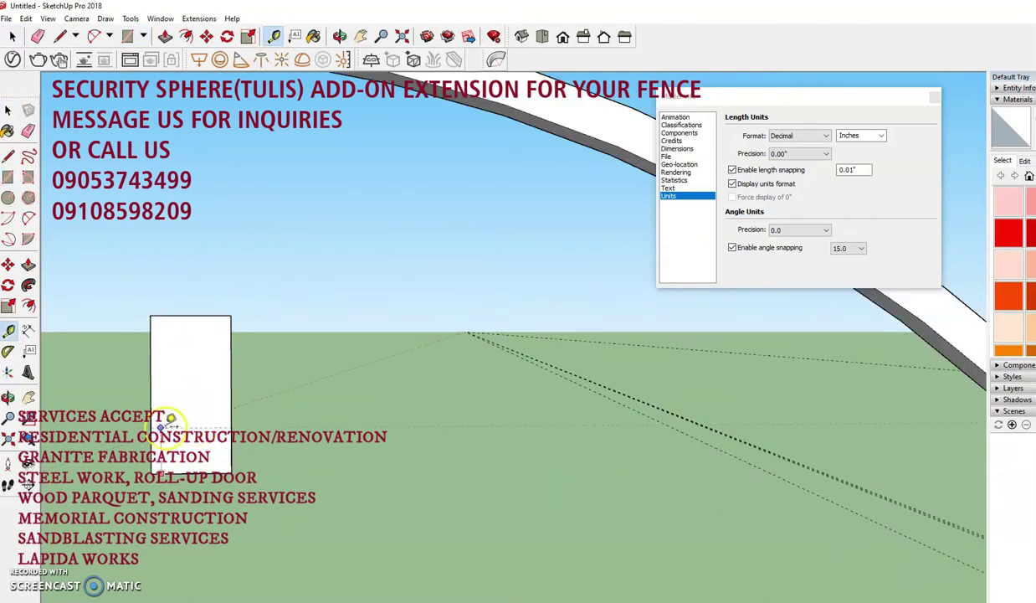
pyautogui.click(26, 221)
pyautogui.press('space')
pyautogui.press('l')
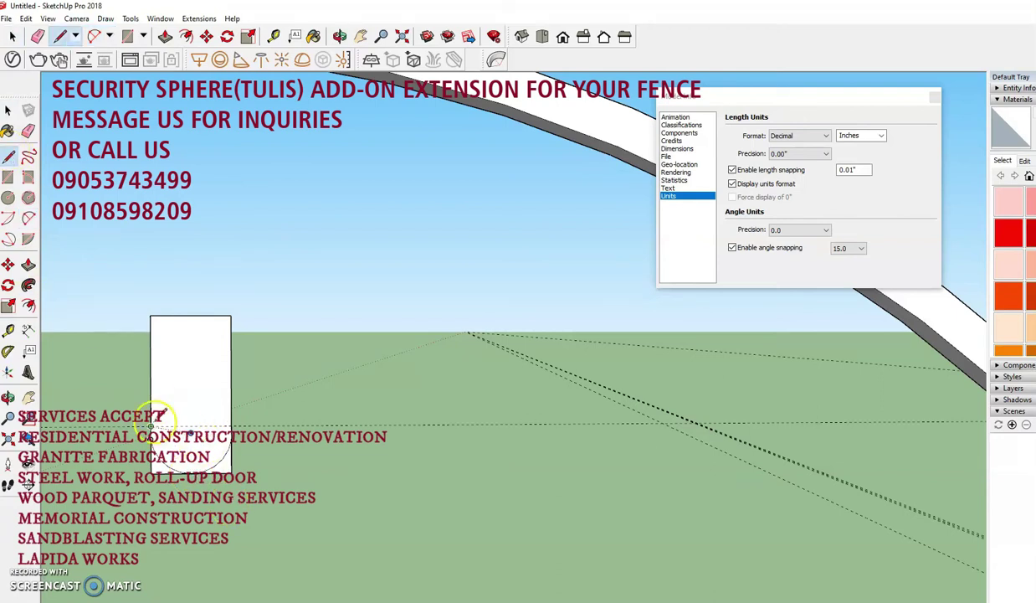
pyautogui.press('space')
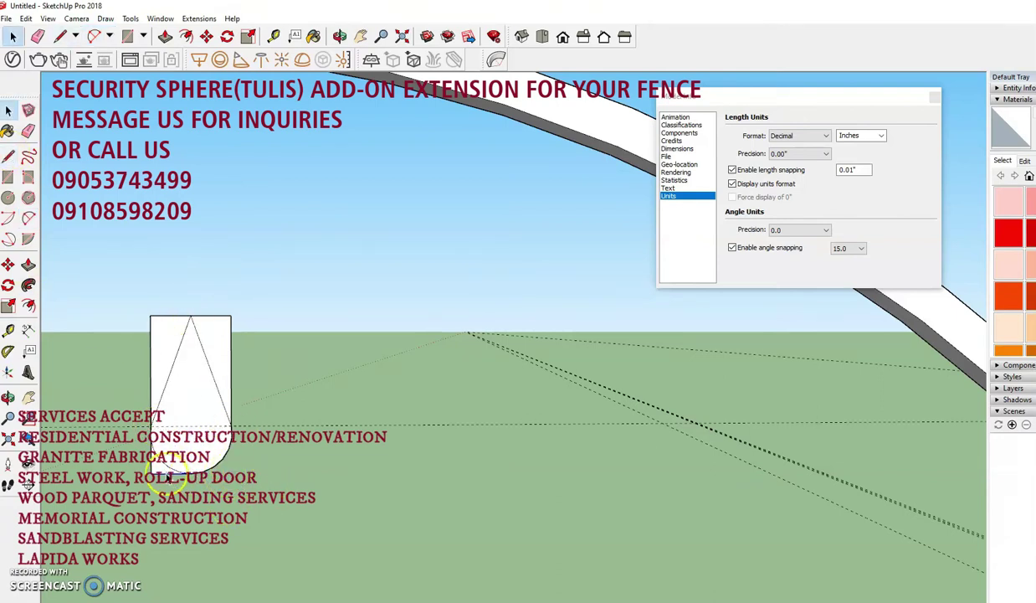
pyautogui.click(152, 396)
pyautogui.press('Delete')
pyautogui.click(231, 347)
pyautogui.press('Delete')
# - Set length units to millimetres and make the teardrop face a group
pyautogui.click(860, 135)
pyautogui.click(871, 163)
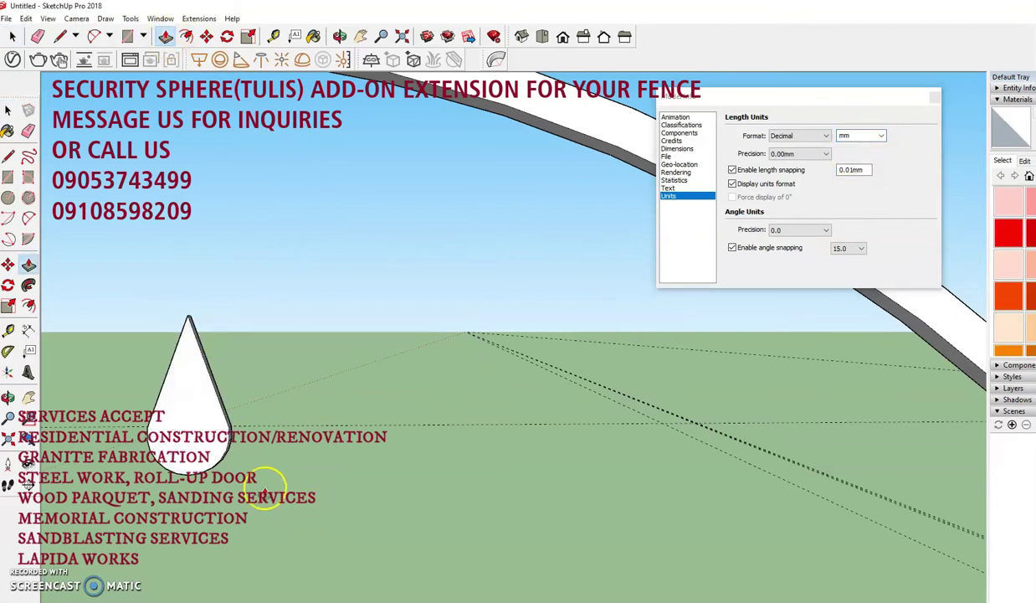
pyautogui.rightClick(186, 443)
pyautogui.click(226, 289)
# - Rotate the teardrop group twice so it lies flat on the ground
pyautogui.click(7, 284)
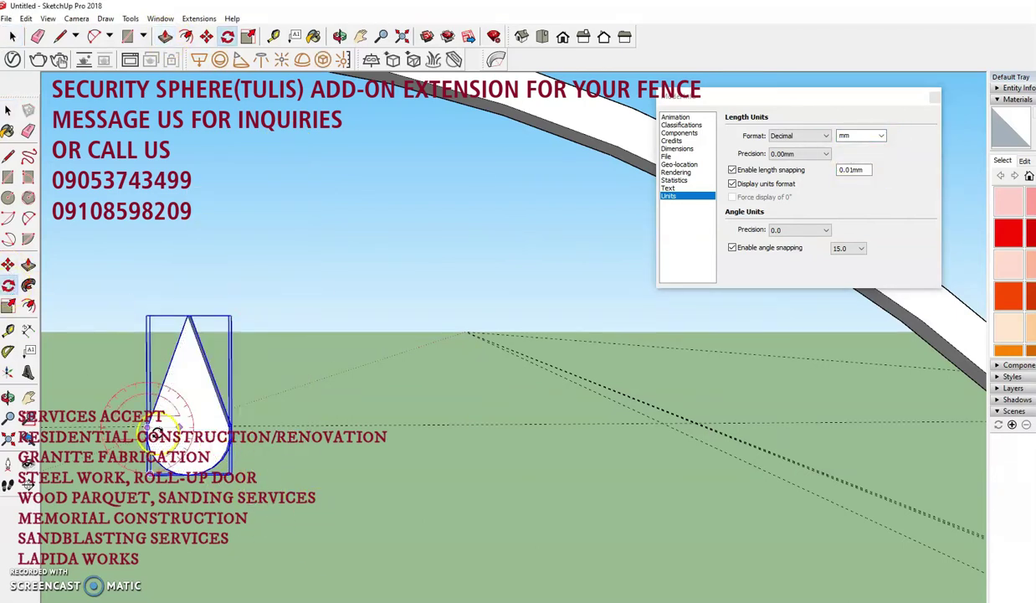
pyautogui.click(162, 346)
pyautogui.click(154, 384)
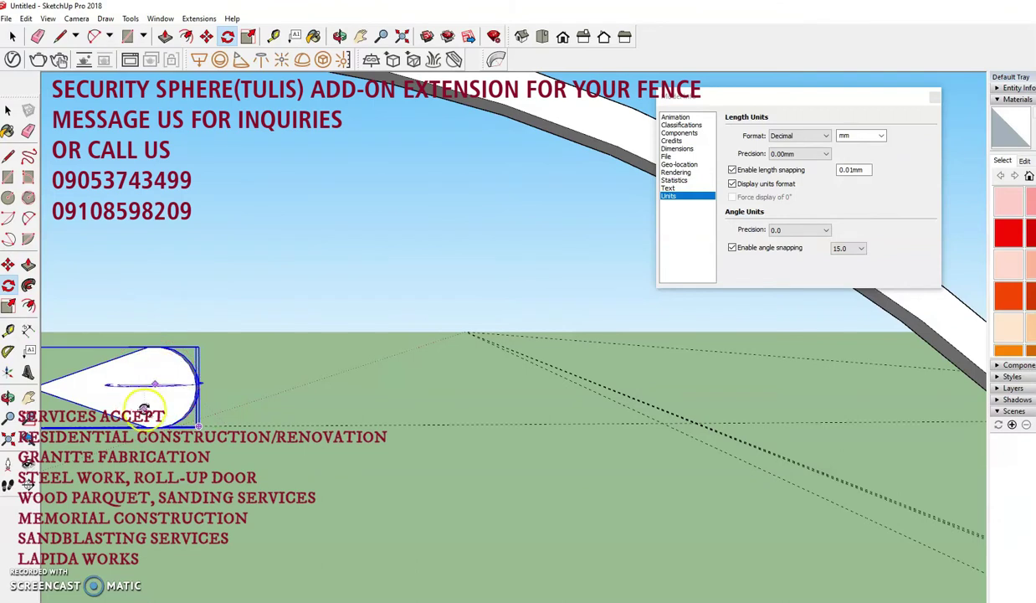
pyautogui.click(119, 388)
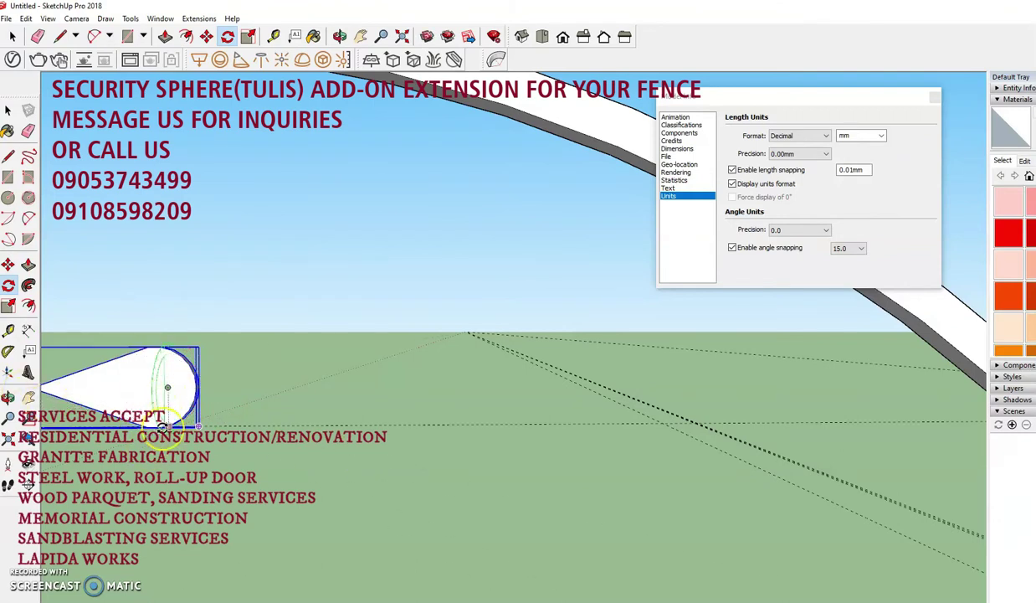
pyautogui.click(155, 385)
pyautogui.press('space')
pyautogui.moveTo(153, 384)
pyautogui.mouseDown(button='middle')
pyautogui.moveTo(261, 185)
pyautogui.moveTo(469, 204)
pyautogui.mouseUp(button='middle')
# - Move the teardrop tip onto the end of the long curved arm
pyautogui.click(274, 36)
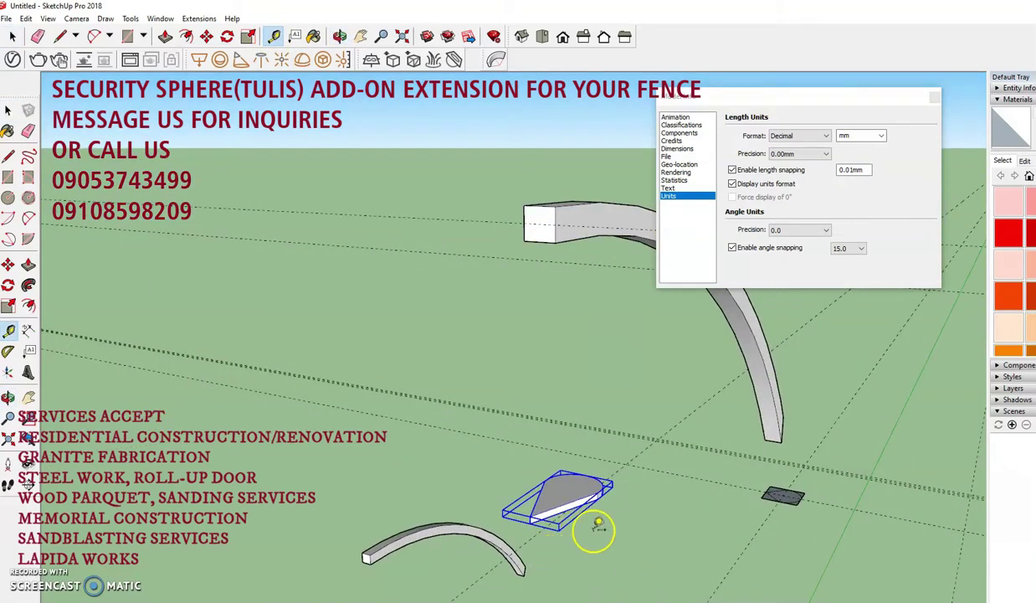
pyautogui.scroll(3, 528, 219)
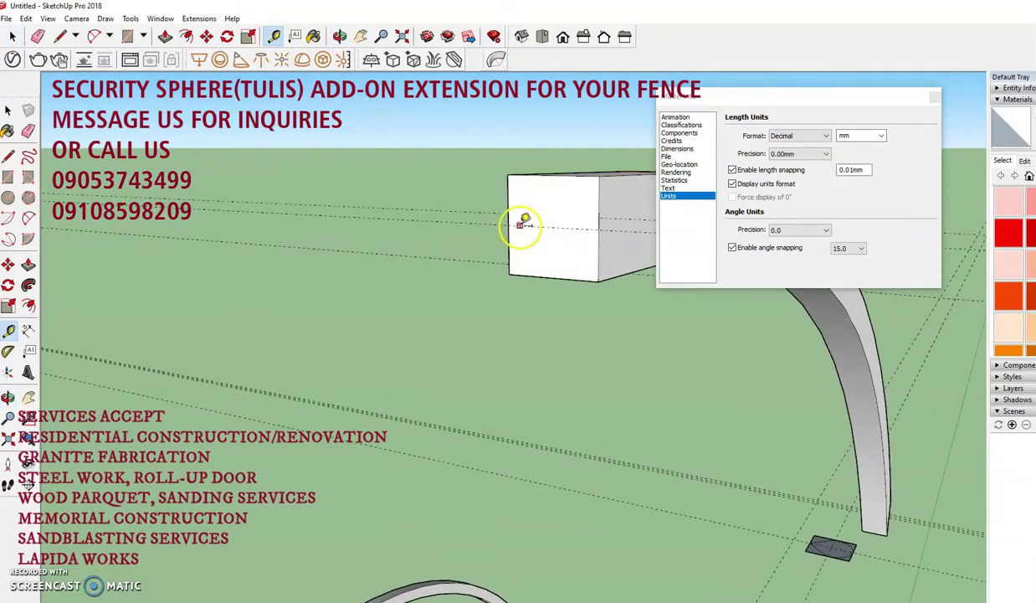
pyautogui.press('space')
pyautogui.moveTo(675, 561)
pyautogui.mouseDown(button='middle')
pyautogui.moveTo(619, 504)
pyautogui.moveTo(589, 245)
pyautogui.mouseUp(button='middle')
pyautogui.scroll(3, 619, 509)
pyautogui.press('m')
pyautogui.click(493, 424)
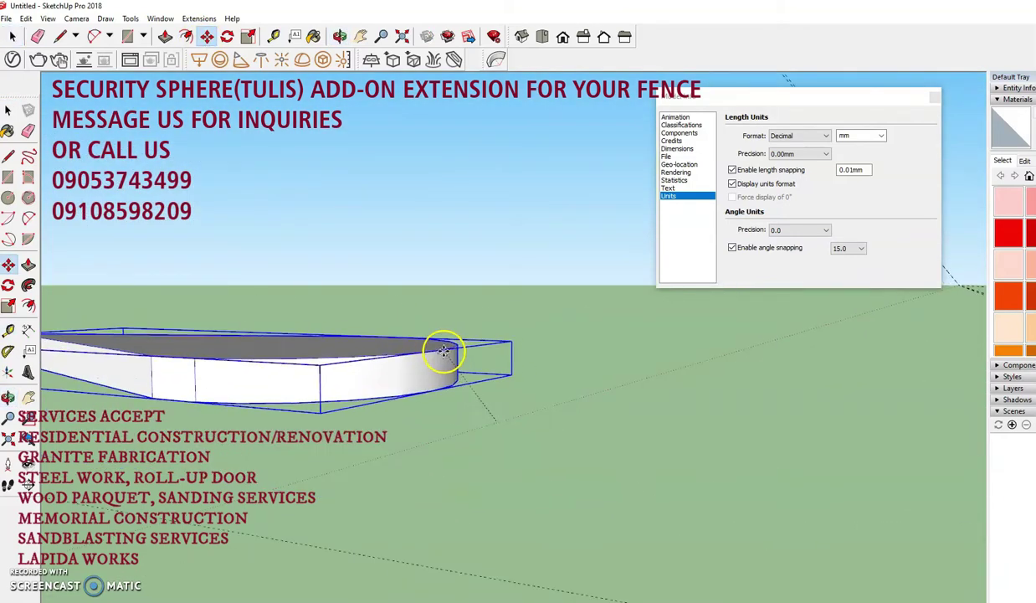
pyautogui.moveTo(352, 116)
pyautogui.mouseDown(button='middle')
pyautogui.moveTo(669, 231)
pyautogui.moveTo(393, 243)
pyautogui.moveTo(474, 328)
pyautogui.moveTo(601, 221)
pyautogui.moveTo(382, 313)
pyautogui.mouseUp(button='middle')
pyautogui.scroll(-3, 375, 307)
pyautogui.scroll(-2, 423, 296)
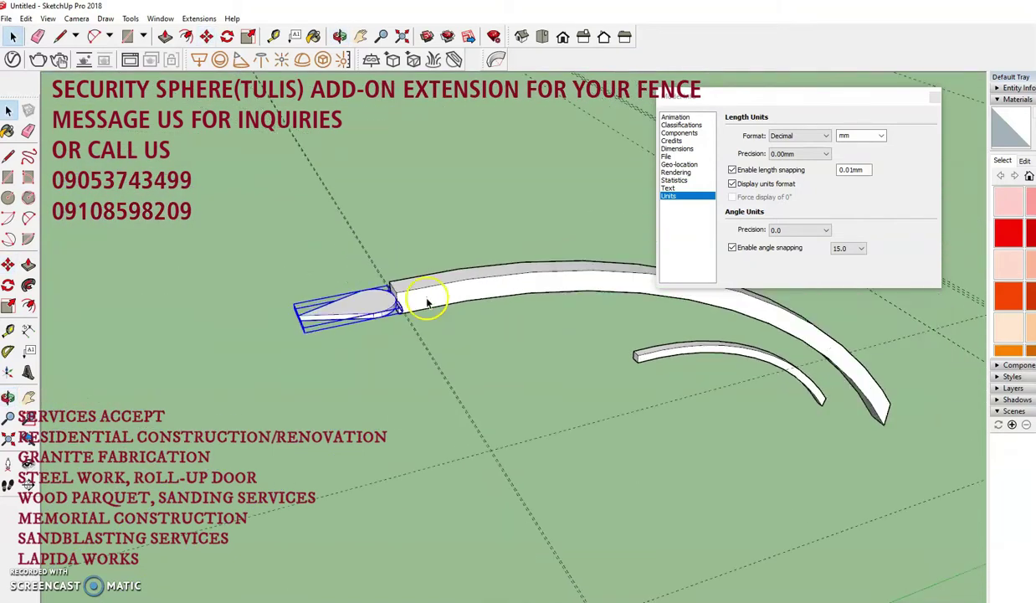
pyautogui.press('space')
# - Close the units settings window and leave only the teardrop tip selected
pyautogui.click(934, 97)
pyautogui.moveTo(238, 197); pyautogui.dragTo(921, 441)
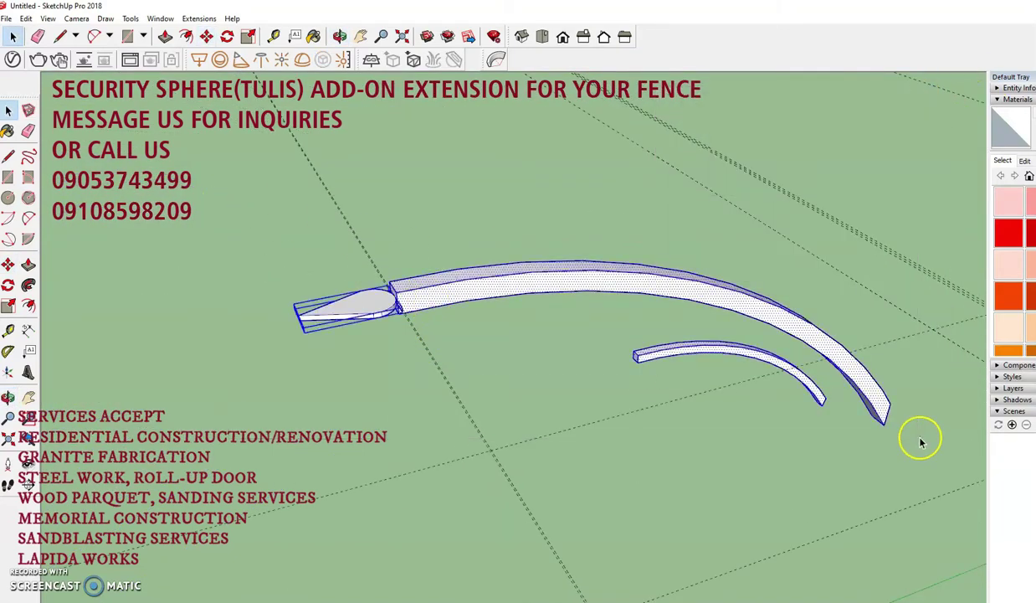
pyautogui.keyDown('shift'); pyautogui.moveTo(678, 353); pyautogui.dragTo(862, 494); pyautogui.keyUp('shift')
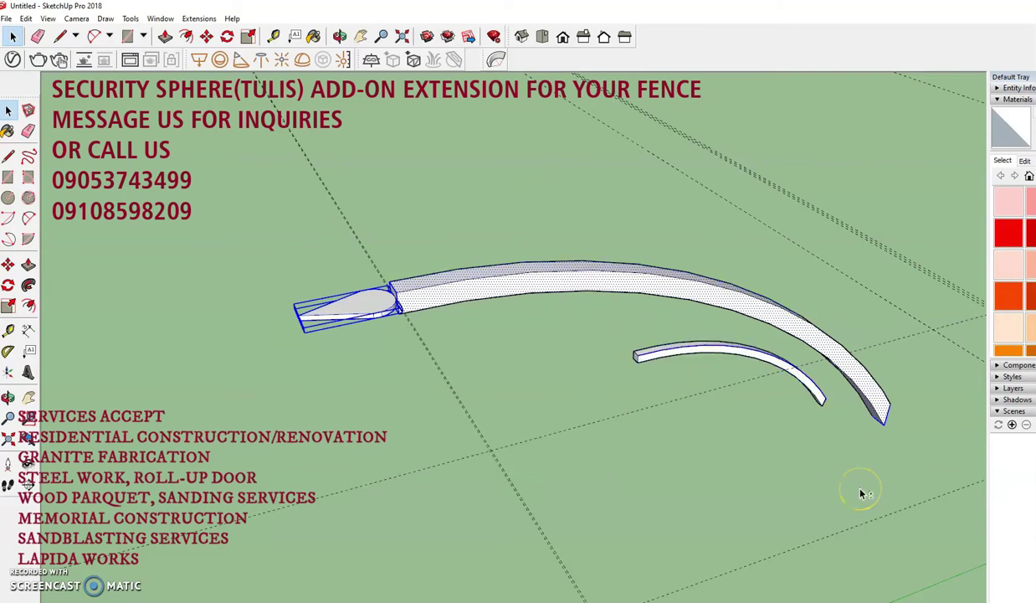
# - Delete the spare small curve
pyautogui.click(618, 389)
pyautogui.click(649, 354)
pyautogui.press('Delete')
pyautogui.moveTo(864, 558); pyautogui.dragTo(854, 437, button='middle')
# - Make the spear-tipped long arm into a group
pyautogui.rightClick(643, 293)
pyautogui.click(682, 409)
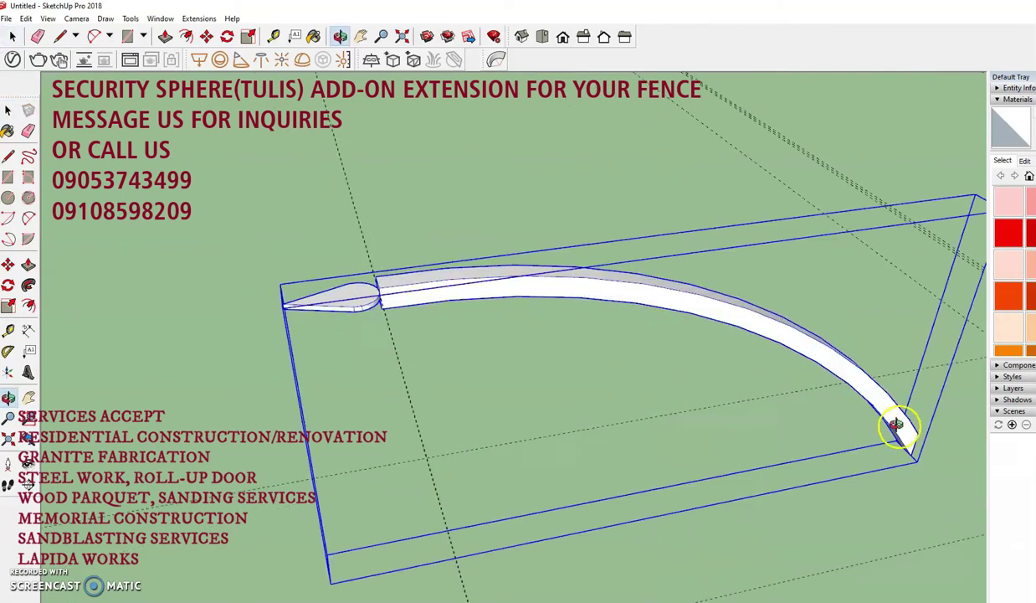
pyautogui.scroll(-5, 855, 416)
pyautogui.scroll(5, 868, 516)
# - Move the arm group so its lower end sits against the post
pyautogui.press('m')
pyautogui.click(886, 527)
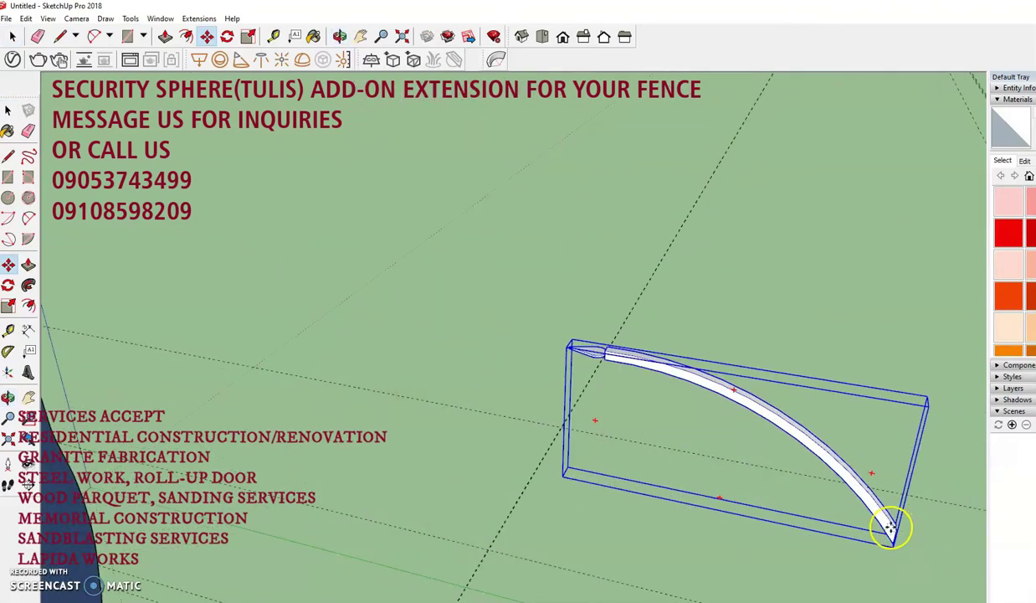
pyautogui.scroll(-5, 886, 527)
pyautogui.scroll(5, 644, 301)
pyautogui.moveTo(645, 301); pyautogui.dragTo(606, 528, button='middle')
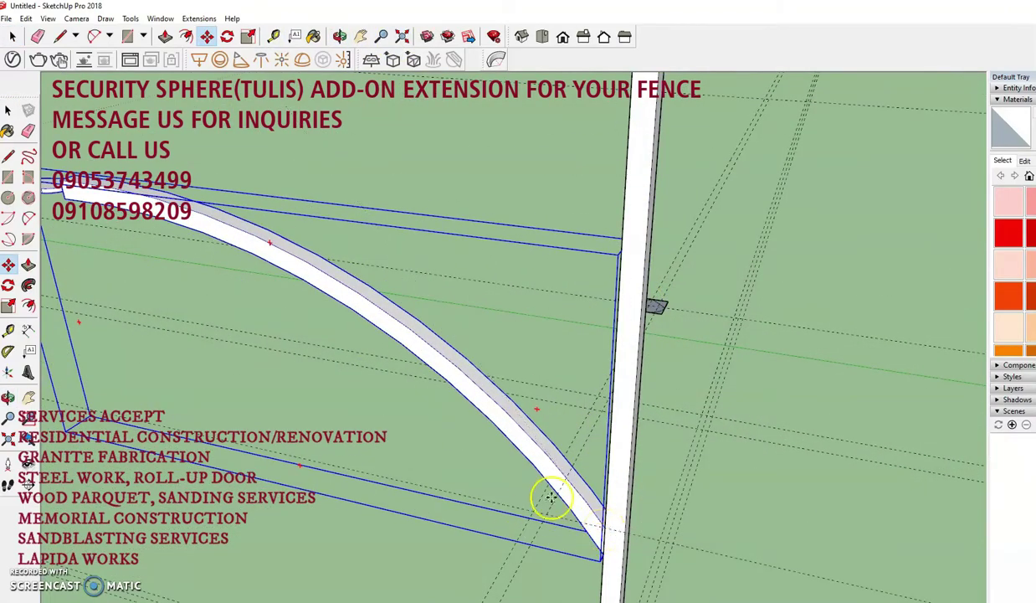
pyautogui.scroll(-3, 807, 340)
pyautogui.press('space')
pyautogui.click(787, 377)
pyautogui.moveTo(786, 377)
pyautogui.mouseDown(button='middle')
pyautogui.moveTo(669, 400)
pyautogui.moveTo(867, 328)
pyautogui.moveTo(665, 289)
pyautogui.mouseUp(button='middle')
pyautogui.scroll(3, 728, 231)
# - Measure a guide down from the post's top with the Tape Measure
pyautogui.press('t')
pyautogui.scroll(3, 724, 132)
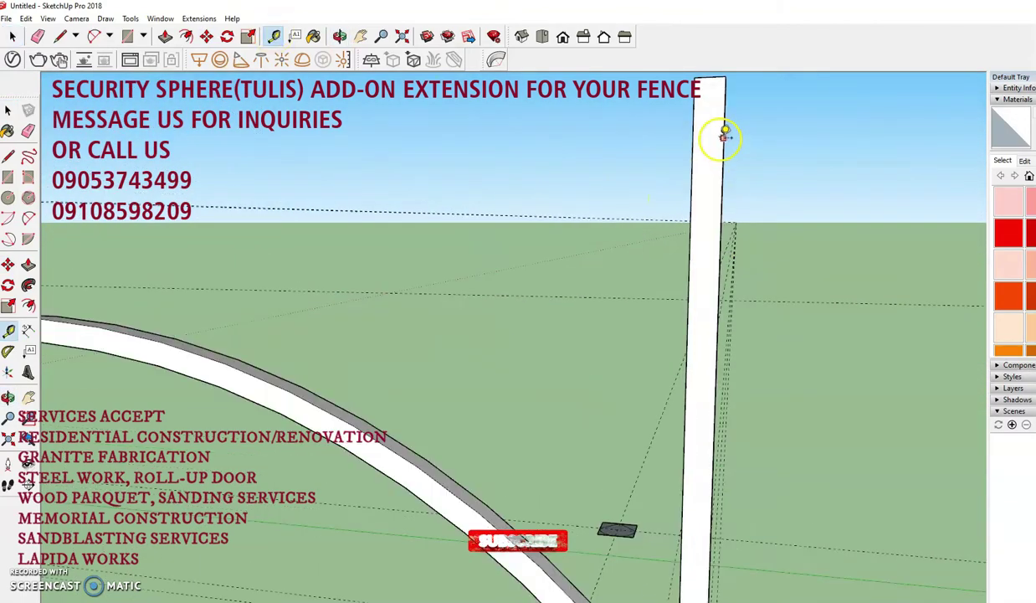
pyautogui.scroll(2, 724, 81)
pyautogui.click(716, 77)
pyautogui.scroll(-3, 720, 377)
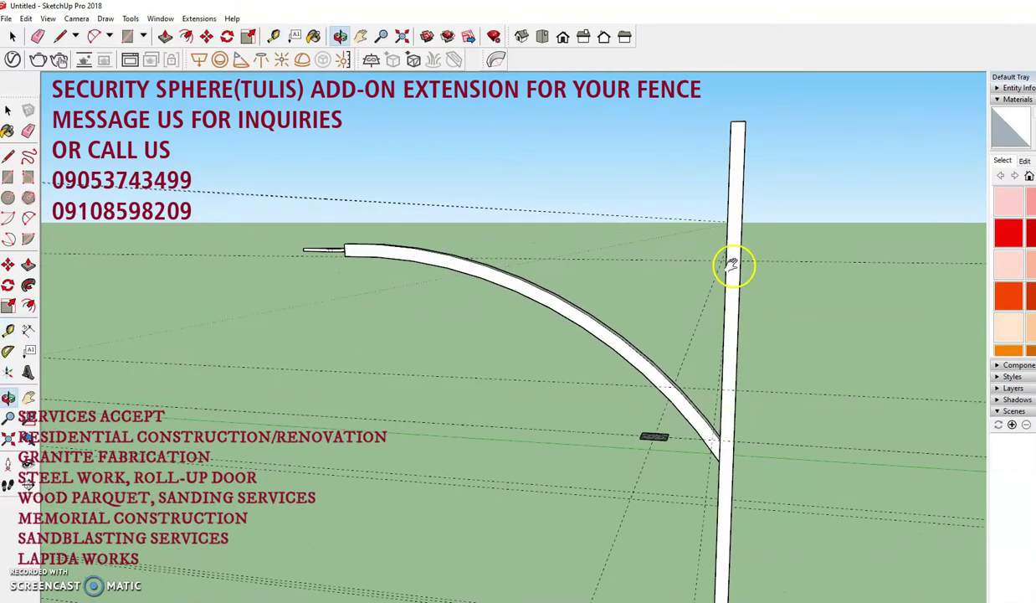
# - Raise the arm group higher up the post
pyautogui.press('space')
pyautogui.click(451, 243)
pyautogui.press('m')
pyautogui.click(720, 444)
pyautogui.click(721, 391)
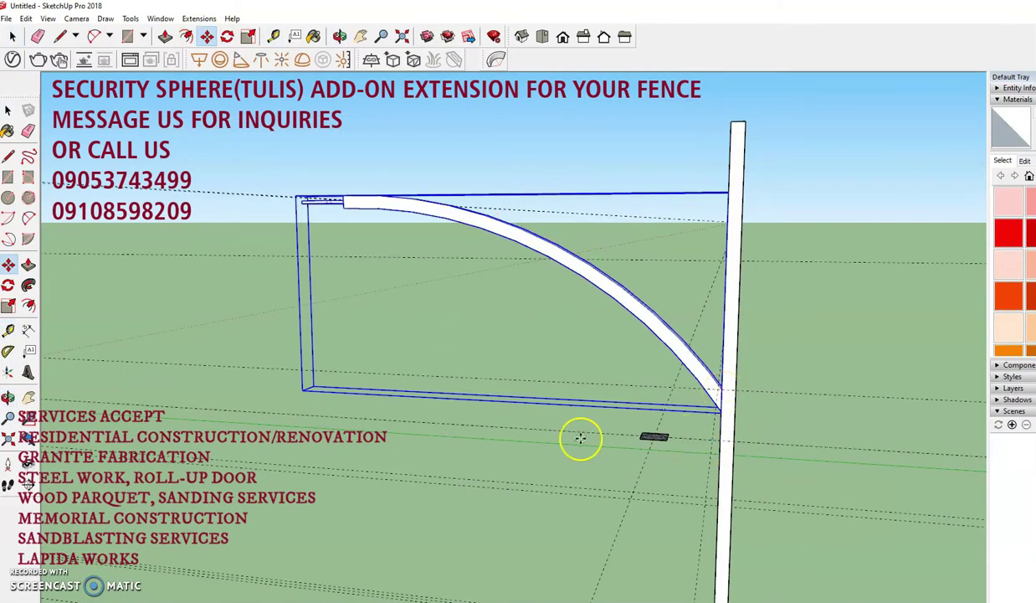
pyautogui.moveTo(578, 434); pyautogui.dragTo(827, 430, button='middle')
pyautogui.moveTo(731, 220); pyautogui.dragTo(502, 345, button='middle')
# - Place a second copy of the arm group near the post and select it
pyautogui.rightClick(502, 345)
pyautogui.press('Escape')
pyautogui.scroll(2, 894, 492)
pyautogui.click(206, 36)
pyautogui.click(694, 416)
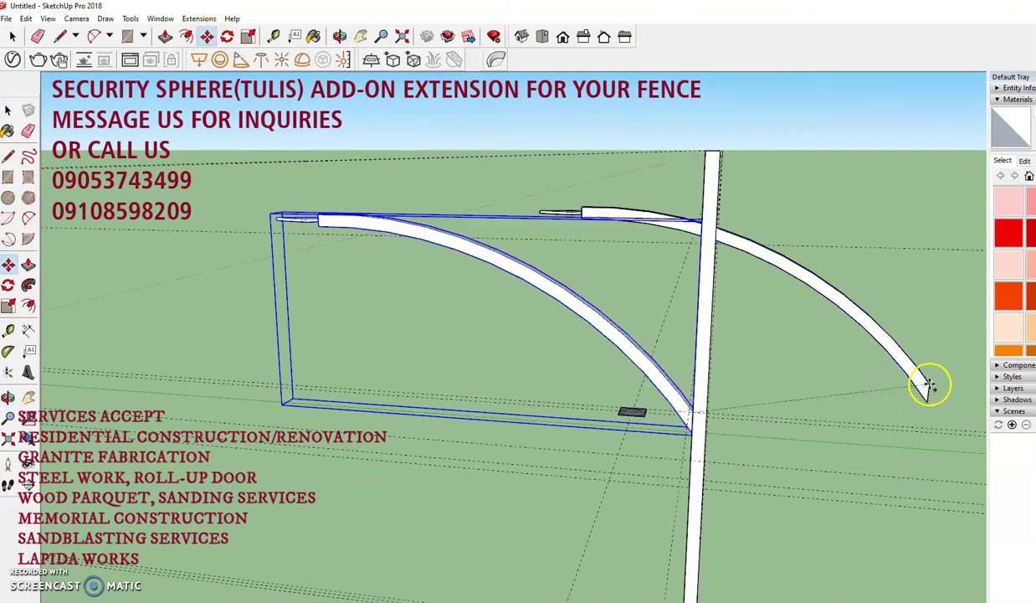
pyautogui.scroll(-3, 703, 387)
pyautogui.click(703, 386)
pyautogui.click(509, 215)
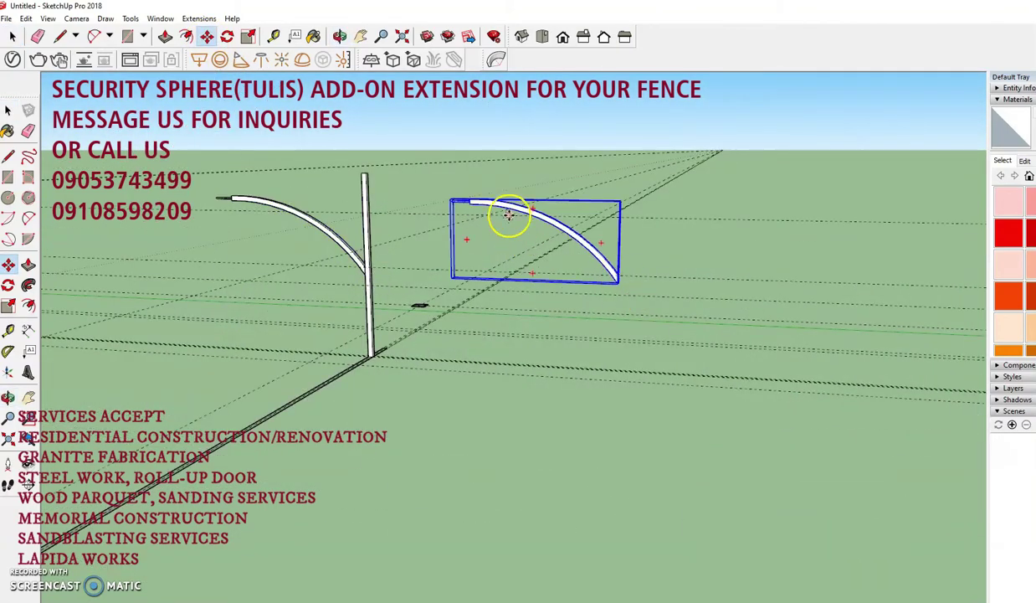
pyautogui.press('s')
pyautogui.scroll(3, 509, 214)
# - Explode the curved arm group into loose geometry
pyautogui.moveTo(229, 272)
pyautogui.mouseDown(button='middle')
pyautogui.moveTo(67, 400)
pyautogui.moveTo(150, 397)
pyautogui.moveTo(445, 261)
pyautogui.moveTo(371, 426)
pyautogui.moveTo(400, 421)
pyautogui.mouseUp(button='middle')
pyautogui.press('m')
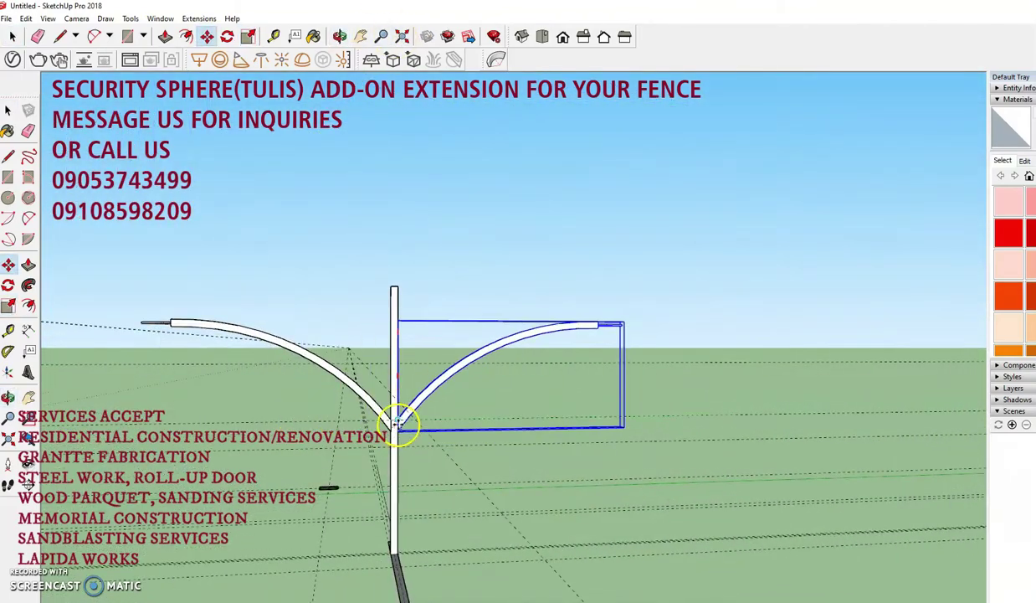
pyautogui.click(319, 513)
pyautogui.click(606, 330)
pyautogui.scroll(3, 586, 332)
pyautogui.scroll(2, 653, 322)
pyautogui.rightClick(667, 323)
pyautogui.click(716, 396)
# - Inspect the arm's tip end from a low side angle
pyautogui.click(652, 322)
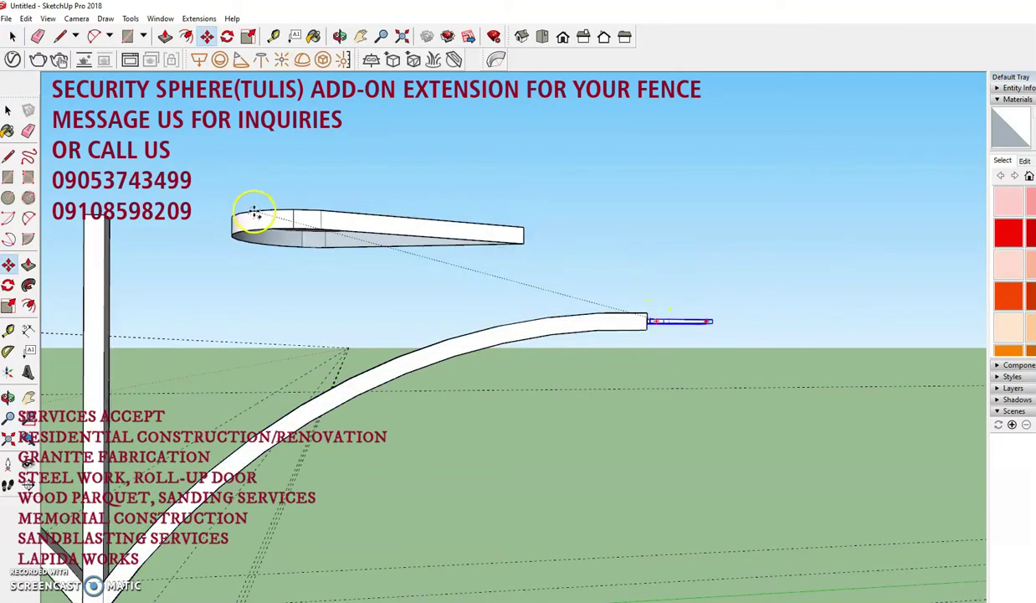
pyautogui.moveTo(254, 213); pyautogui.dragTo(296, 126, button='middle')
pyautogui.press('space')
pyautogui.moveTo(291, 167); pyautogui.dragTo(624, 241, button='middle')
pyautogui.scroll(3, 623, 241)
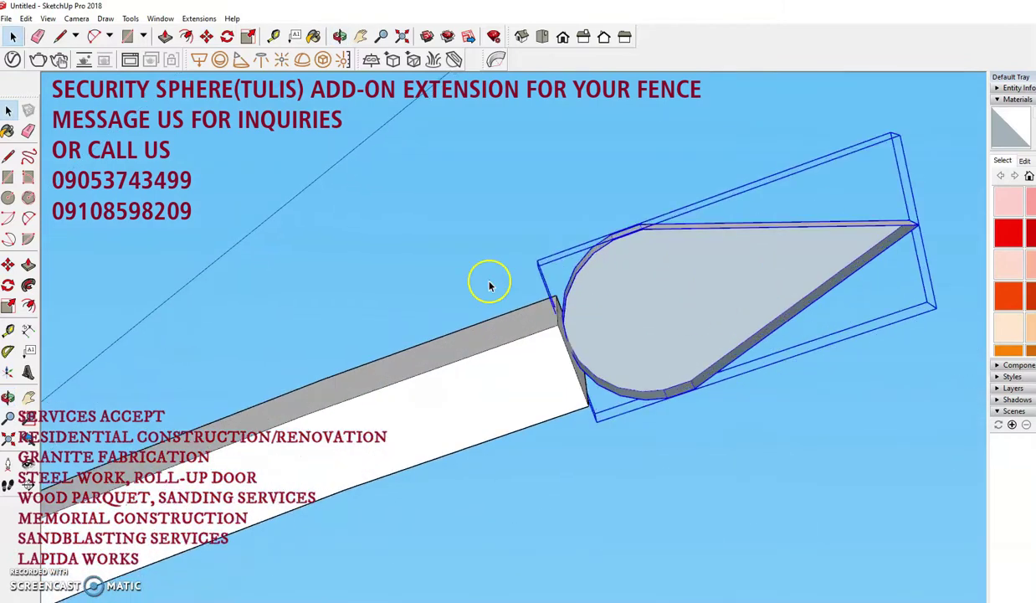
pyautogui.moveTo(488, 282); pyautogui.dragTo(782, 453, button='middle')
# - Draw a line on the spear head's curved edge and select the teardrop spear head
pyautogui.press('l')
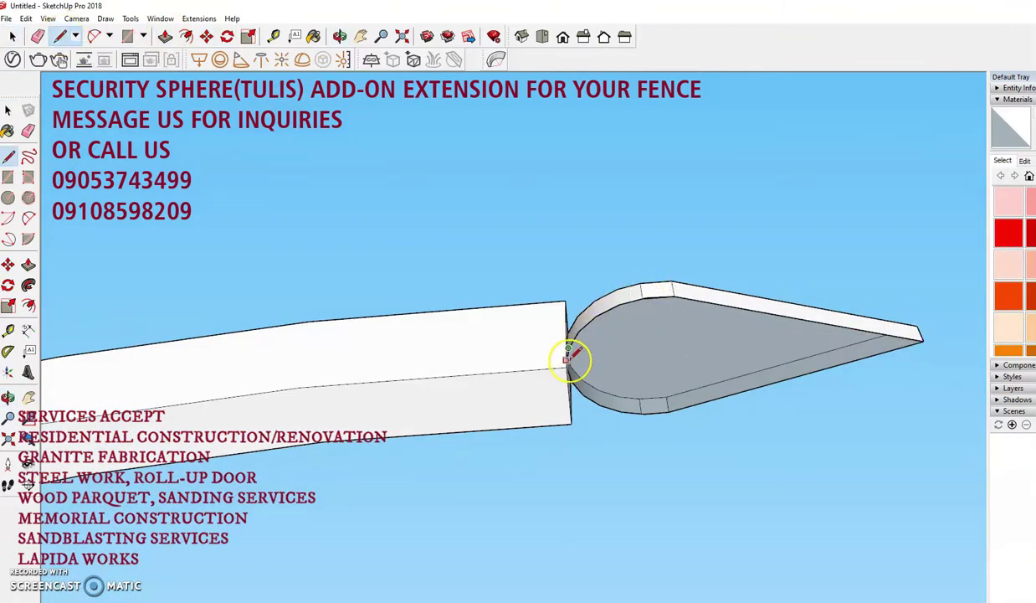
pyautogui.moveTo(703, 381); pyautogui.dragTo(559, 335, button='middle')
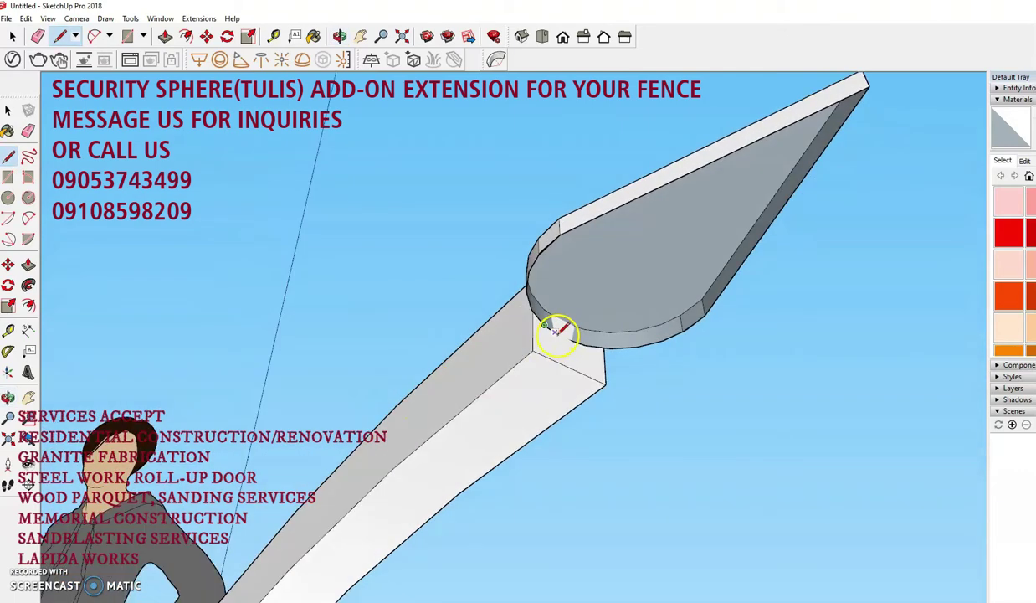
pyautogui.hotkey('alt', 'e')
pyautogui.click(620, 350)
pyautogui.scroll(2, 663, 340)
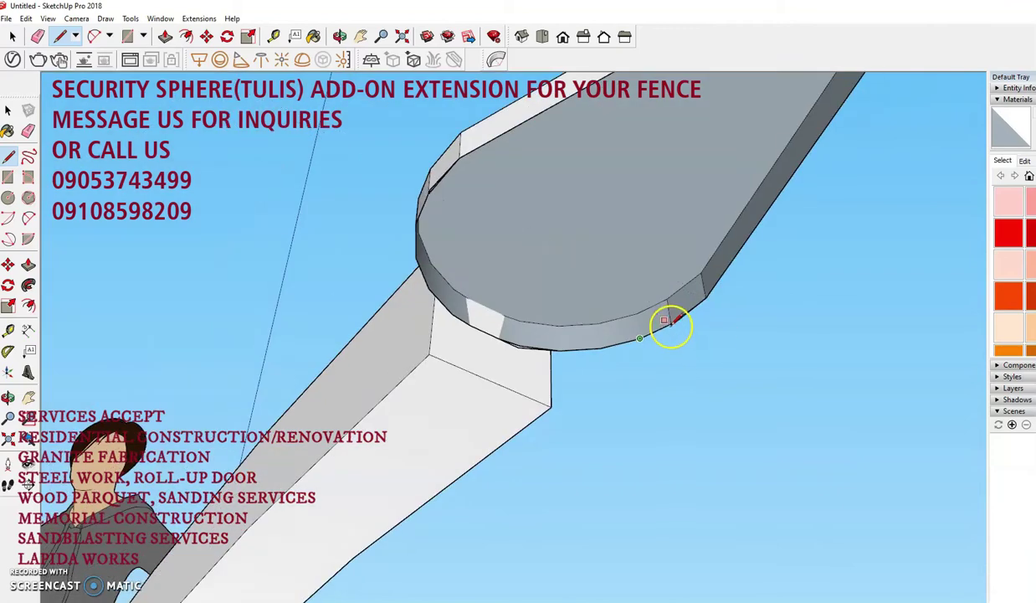
pyautogui.moveTo(706, 299)
pyautogui.mouseDown(button='middle')
pyautogui.moveTo(740, 222)
pyautogui.moveTo(814, 120)
pyautogui.moveTo(658, 249)
pyautogui.moveTo(814, 409)
pyautogui.moveTo(728, 328)
pyautogui.mouseUp(button='middle')
pyautogui.click(701, 339)
# - Explode the spear head and regroup the teardrop geometry as its own group
pyautogui.rightClick(701, 339)
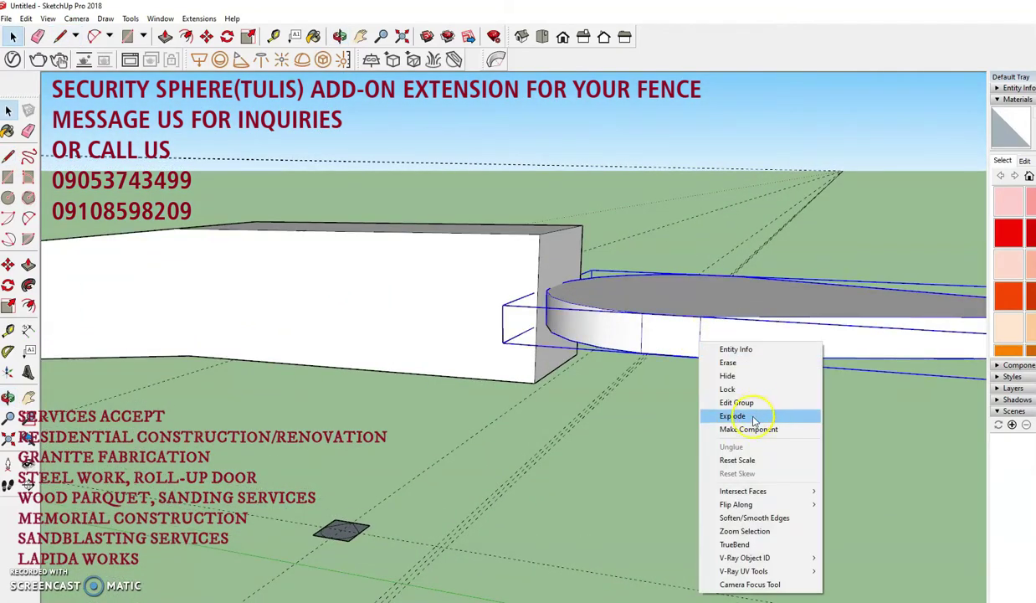
pyautogui.click(736, 481)
pyautogui.click(611, 343)
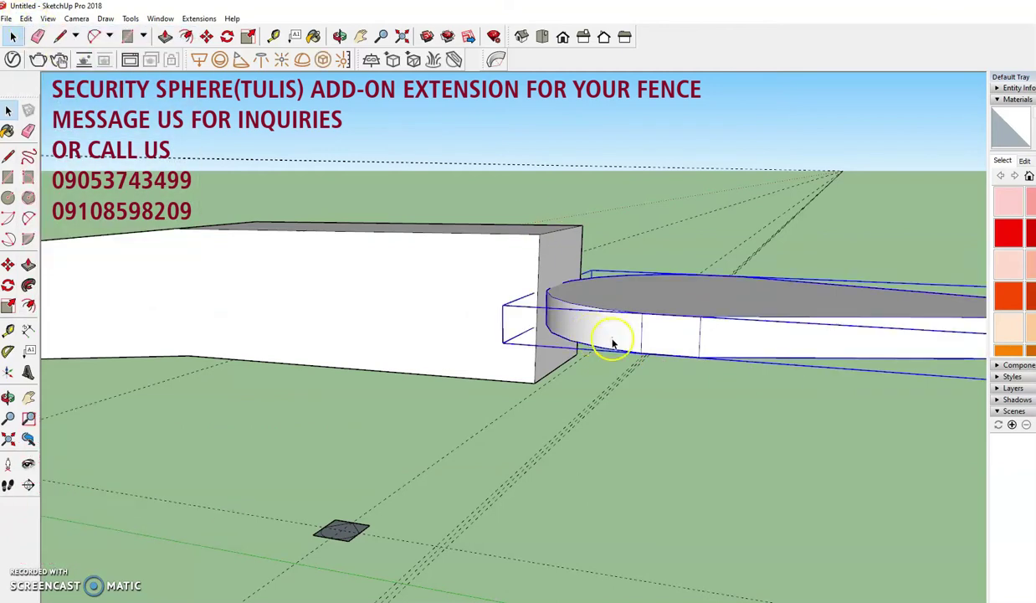
pyautogui.moveTo(566, 317)
pyautogui.mouseDown(button='middle')
pyautogui.moveTo(659, 430)
pyautogui.moveTo(666, 280)
pyautogui.moveTo(849, 480)
pyautogui.moveTo(365, 343)
pyautogui.moveTo(759, 470)
pyautogui.mouseUp(button='middle')
pyautogui.press('space')
pyautogui.rightClick(584, 237)
pyautogui.click(366, 342)
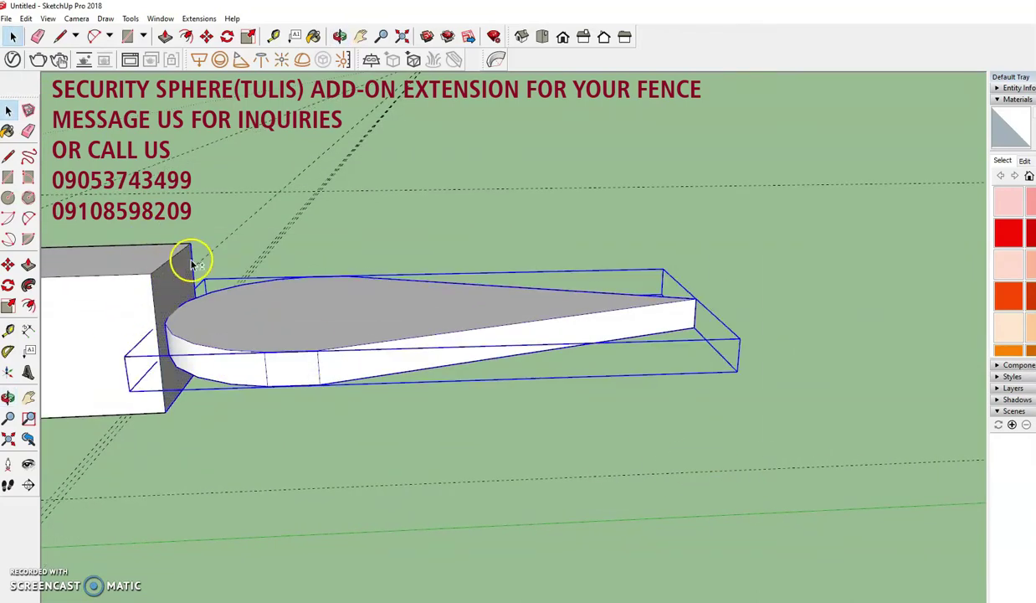
pyautogui.moveTo(286, 407)
pyautogui.mouseDown(button='middle')
pyautogui.moveTo(261, 139)
pyautogui.moveTo(296, 300)
pyautogui.mouseUp(button='middle')
pyautogui.rightClick(286, 289)
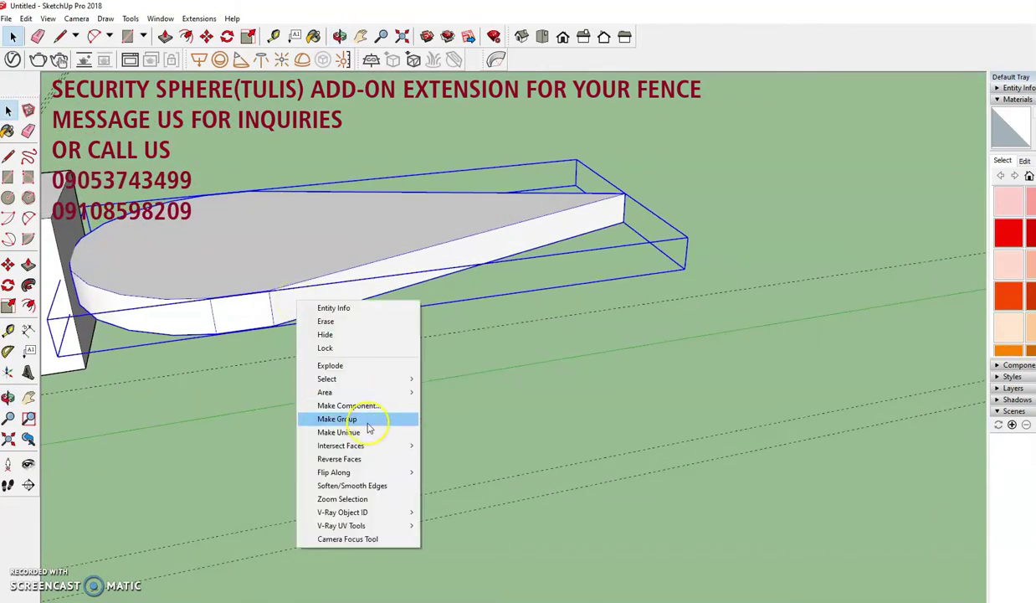
pyautogui.click(206, 38)
# - Rotate the teardrop group so it stands upright
pyautogui.moveTo(335, 251); pyautogui.dragTo(197, 243, button='middle')
pyautogui.click(197, 243)
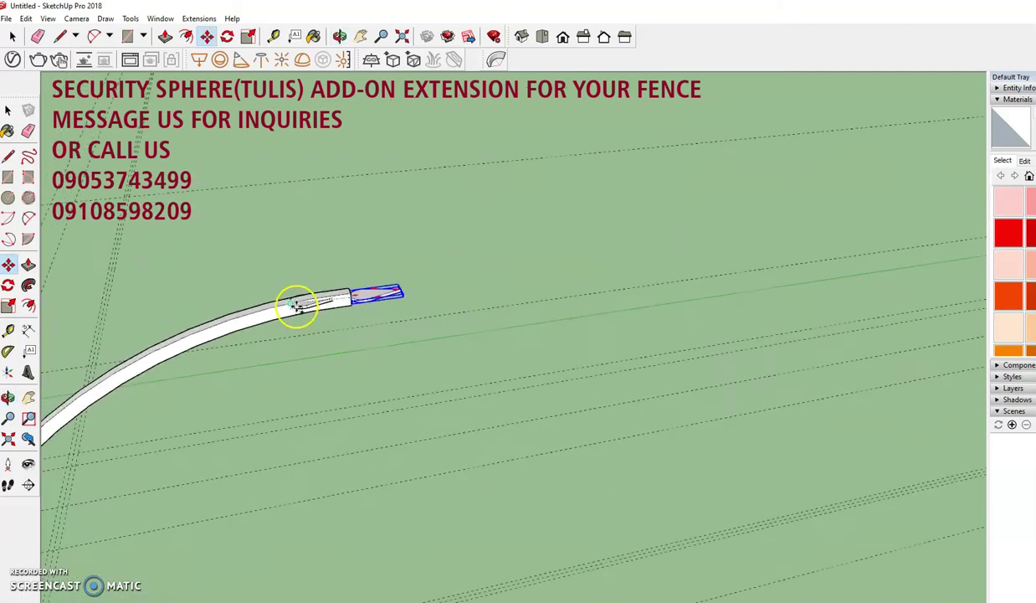
pyautogui.press('Escape')
pyautogui.scroll(3, 474, 236)
pyautogui.press('q')
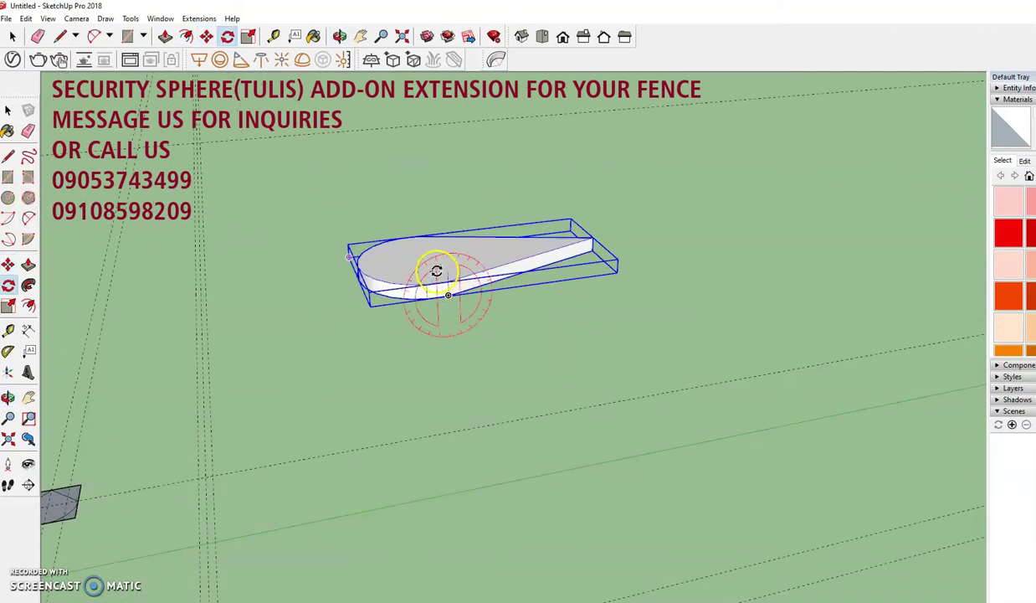
pyautogui.click(448, 295)
# - Move the upright teardrop by its bottom point onto the top of the post
pyautogui.press('m')
pyautogui.moveTo(440, 351); pyautogui.dragTo(463, 375, button='middle')
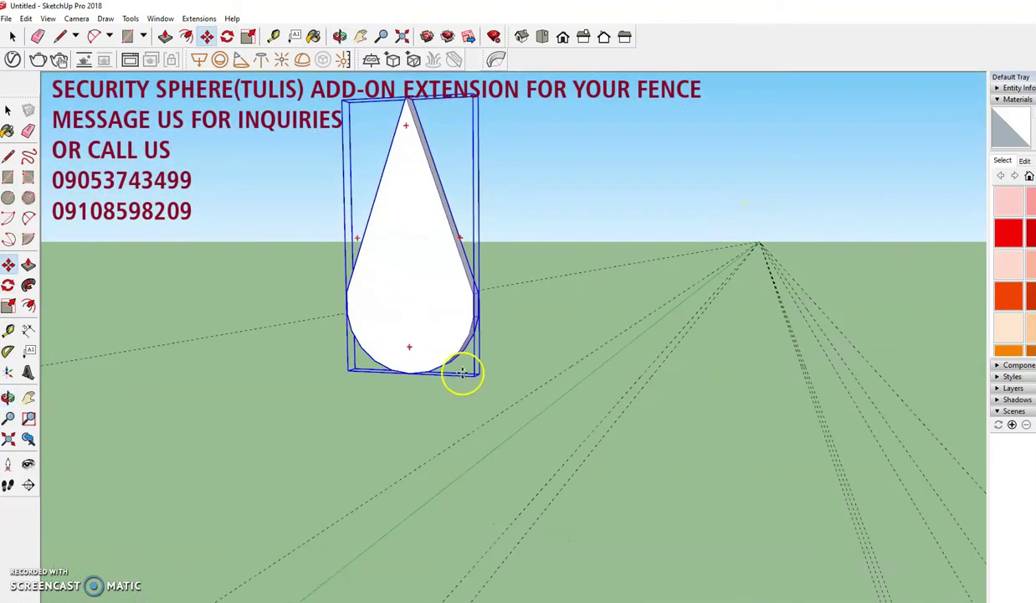
pyautogui.scroll(3, 409, 373)
pyautogui.scroll(3, 409, 373)
pyautogui.click(408, 378)
pyautogui.scroll(-5, 402, 410)
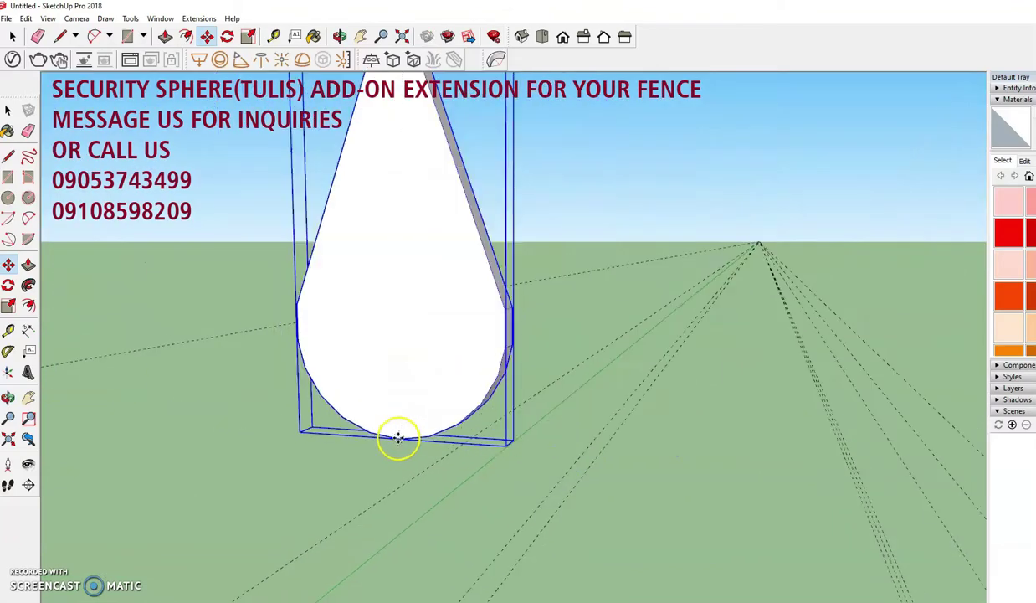
pyautogui.scroll(-3, 418, 452)
pyautogui.scroll(4, 770, 358)
pyautogui.moveTo(770, 358); pyautogui.dragTo(635, 479, button='middle')
pyautogui.click(633, 476)
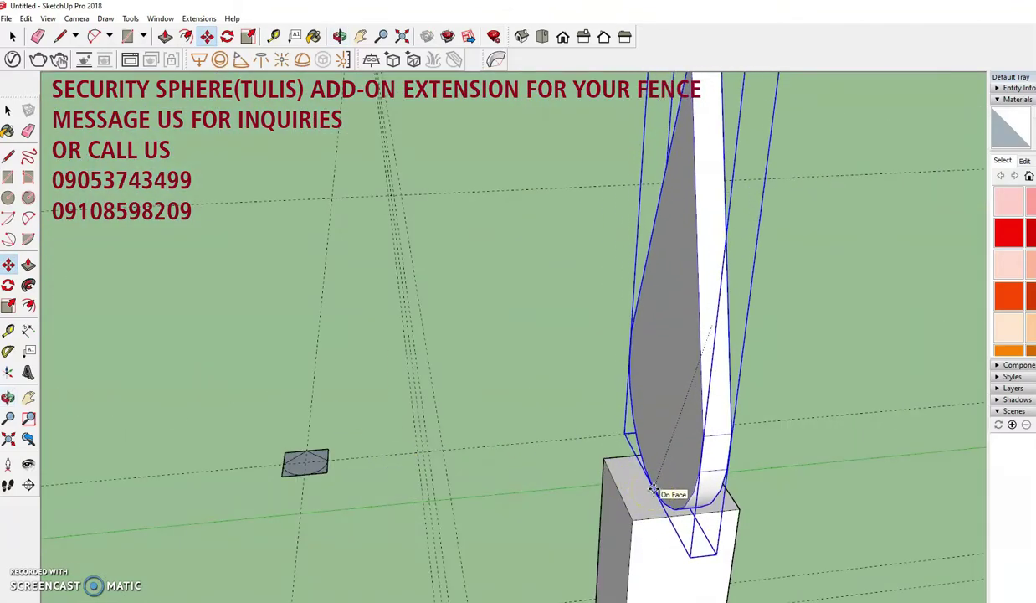
pyautogui.press('space')
pyautogui.scroll(-4, 706, 475)
pyautogui.moveTo(706, 475)
pyautogui.mouseDown(button='middle')
pyautogui.moveTo(691, 556)
pyautogui.moveTo(636, 393)
pyautogui.mouseUp(button='middle')
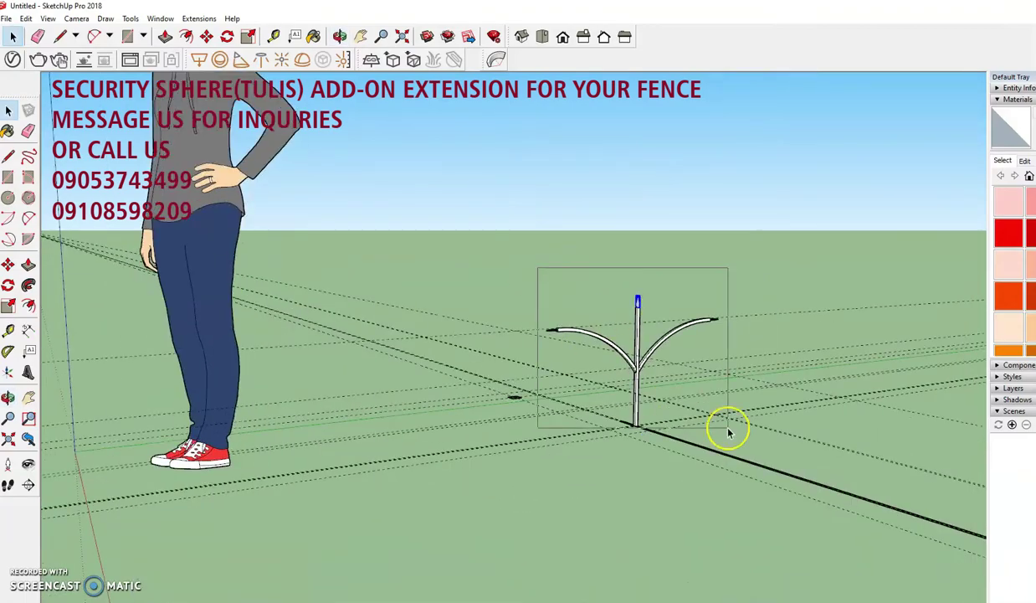
# - Zoom and orbit to a new angle on the fence panel
pyautogui.scroll(1, 630, 416)
pyautogui.scroll(4, 615, 444)
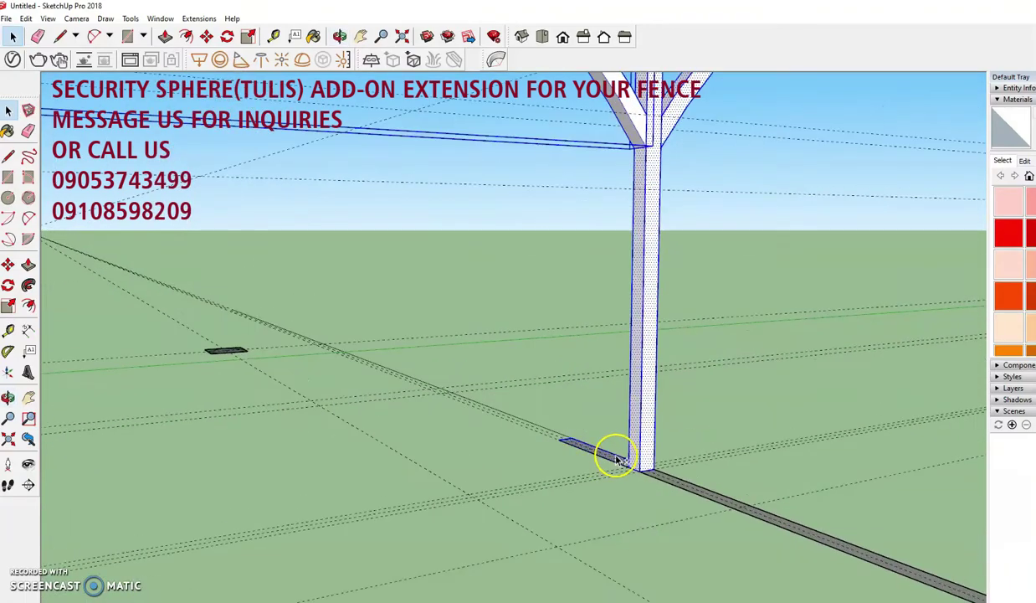
pyautogui.scroll(3, 617, 460)
pyautogui.scroll(-3, 684, 465)
pyautogui.scroll(-2, 555, 473)
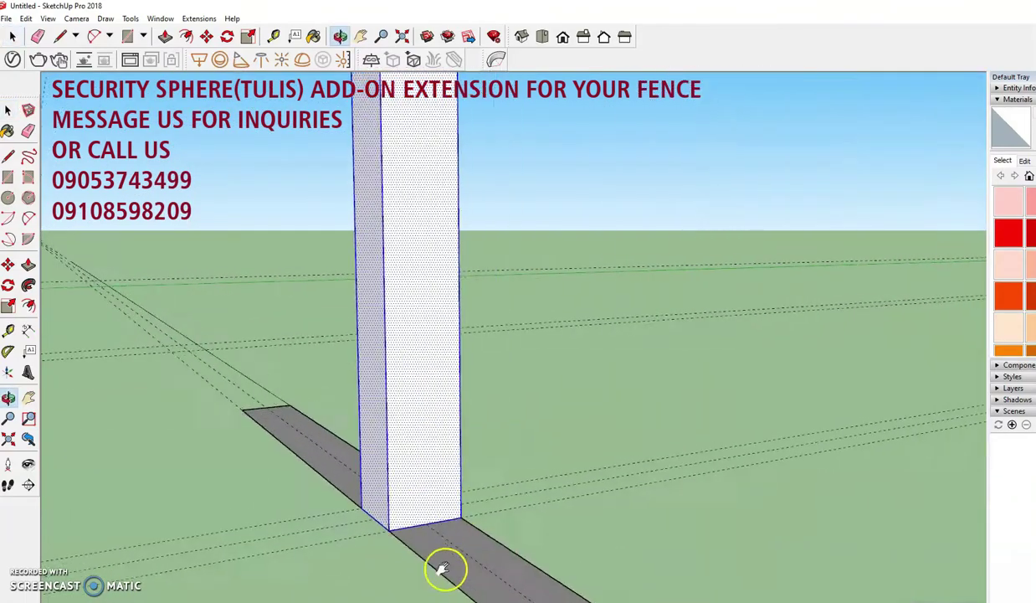
pyautogui.rightClick(481, 463)
pyautogui.press('Escape')
pyautogui.scroll(3, 655, 506)
pyautogui.scroll(-4, 655, 506)
pyautogui.moveTo(573, 483)
pyautogui.mouseDown(button='middle')
pyautogui.moveTo(388, 492)
pyautogui.moveTo(482, 423)
pyautogui.mouseUp(button='middle')
# - Copy the post assembly along the base strip from the post base
pyautogui.click(206, 38)
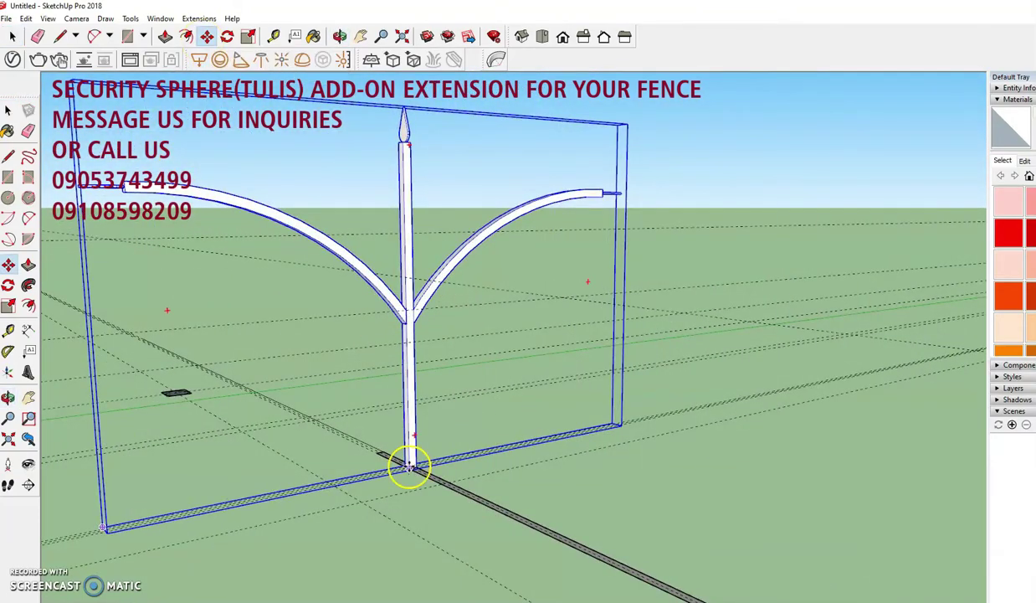
pyautogui.scroll(3, 407, 473)
pyautogui.scroll(2, 631, 567)
pyautogui.click(631, 566)
pyautogui.scroll(-3, 614, 585)
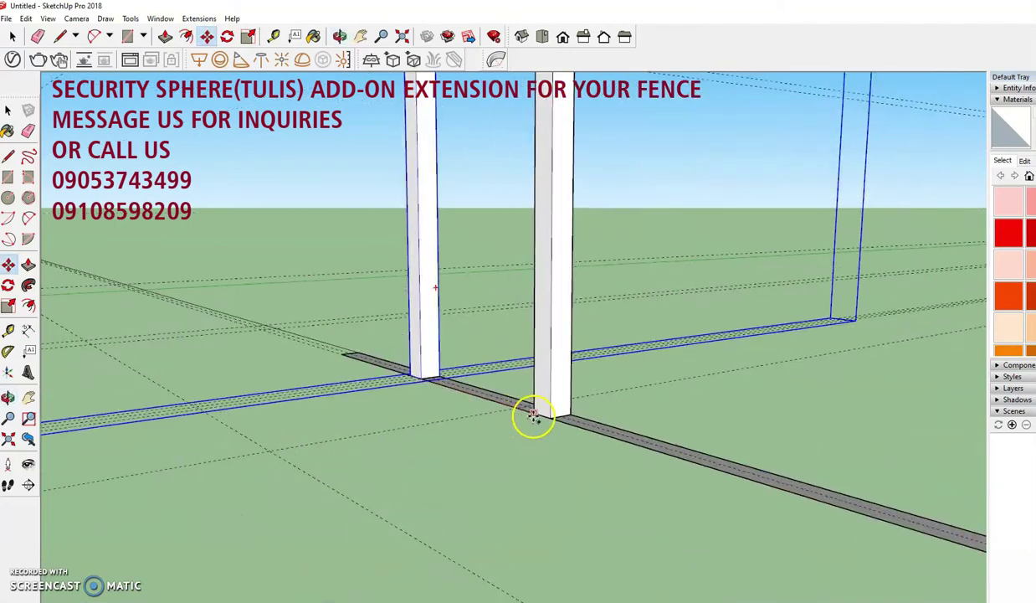
pyautogui.moveTo(532, 415); pyautogui.dragTo(648, 490, button='middle')
pyautogui.scroll(-2, 655, 499)
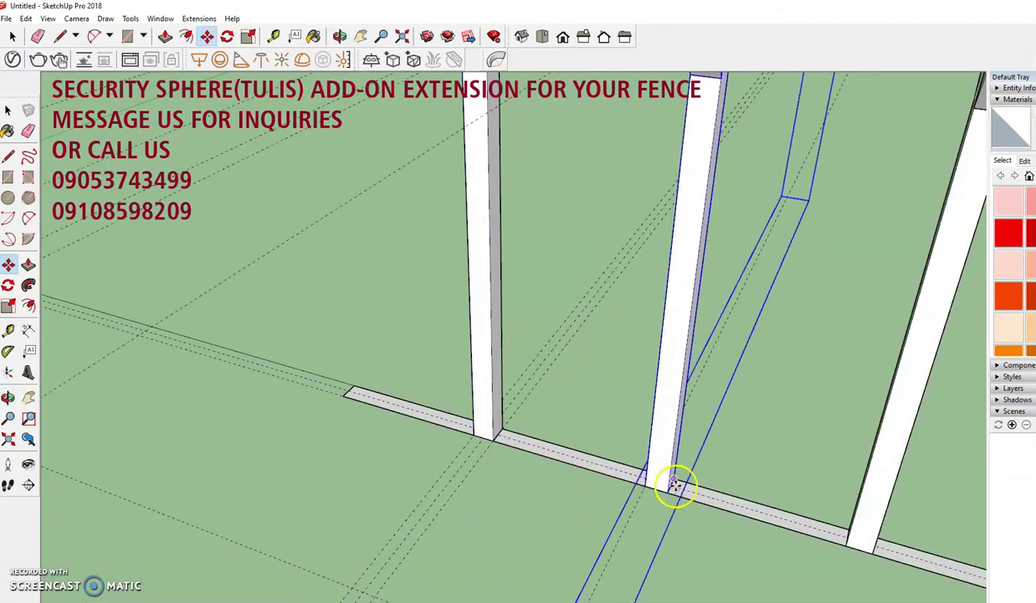
pyautogui.scroll(-4, 670, 485)
pyautogui.scroll(4, 793, 533)
pyautogui.press('space')
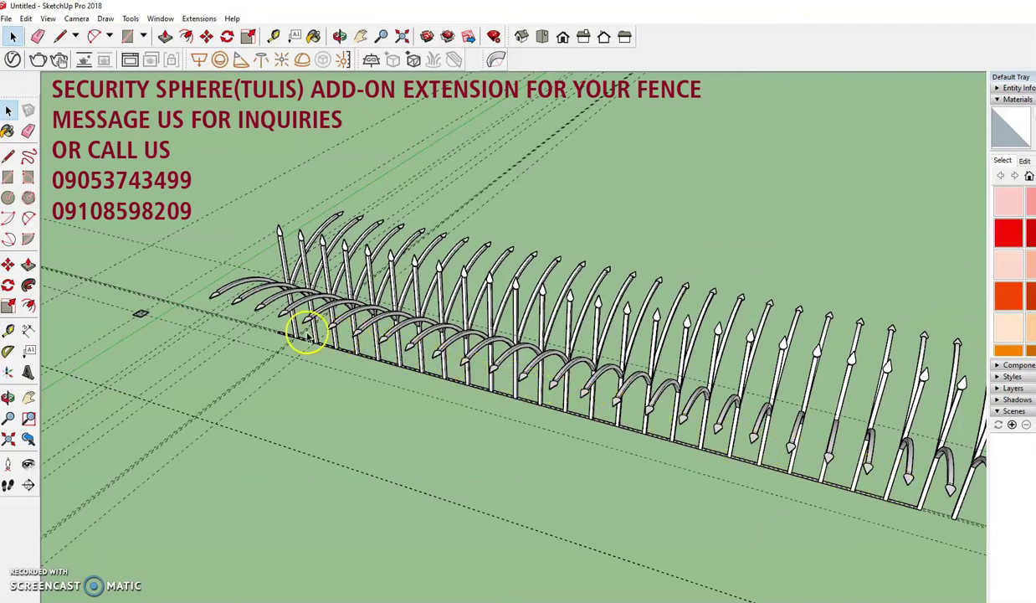
# - Undo the row of post copies and view the fence at eye level
pyautogui.hotkey('ctrl', 'z')
pyautogui.scroll(3, 276, 310)
pyautogui.scroll(3, 273, 314)
pyautogui.press('m')
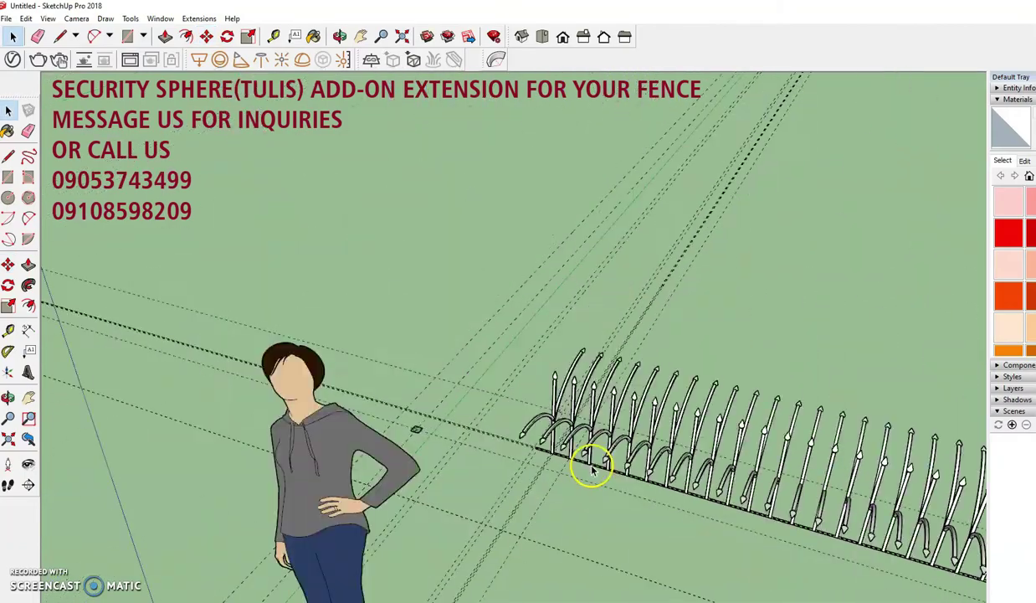
pyautogui.moveTo(591, 470)
pyautogui.mouseDown(button='middle')
pyautogui.moveTo(689, 481)
pyautogui.moveTo(577, 517)
pyautogui.mouseUp(button='middle')
pyautogui.scroll(-5, 397, 526)
pyautogui.scroll(6, 394, 538)
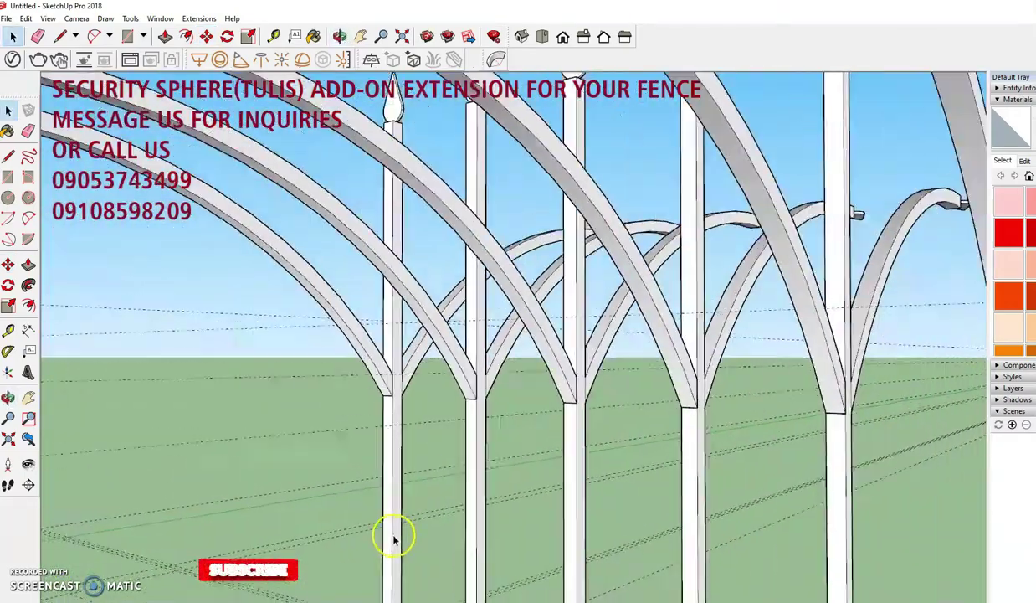
pyautogui.scroll(3, 331, 389)
# - Place a Tape Measure guide and Push/Pull a horizontal rail between the fence posts
pyautogui.scroll(3, 375, 354)
pyautogui.press('t')
pyautogui.scroll(2, 327, 502)
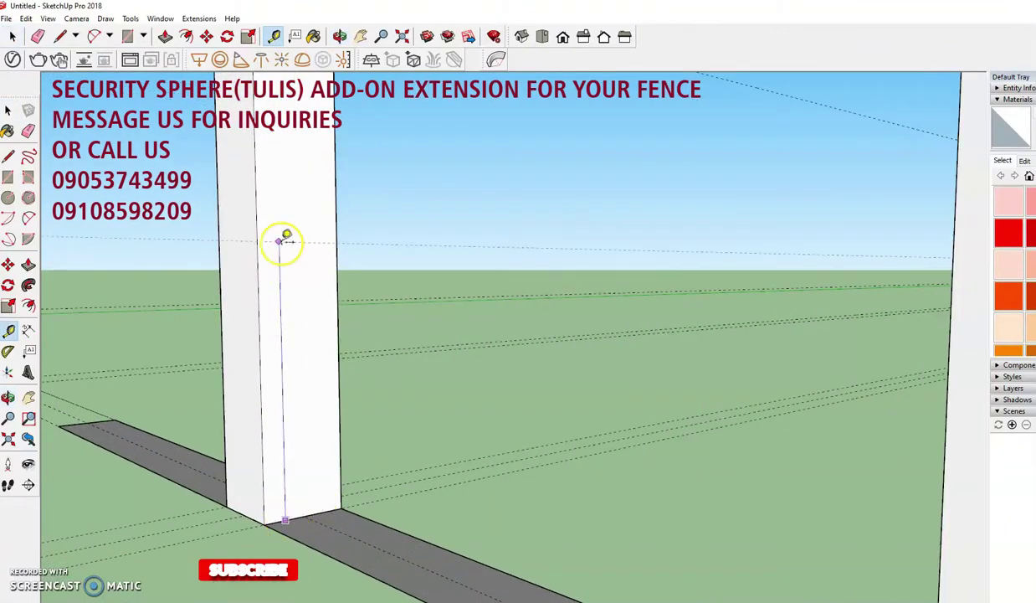
pyautogui.scroll(-4, 280, 184)
pyautogui.moveTo(277, 196); pyautogui.dragTo(274, 36, button='middle')
pyautogui.press('space')
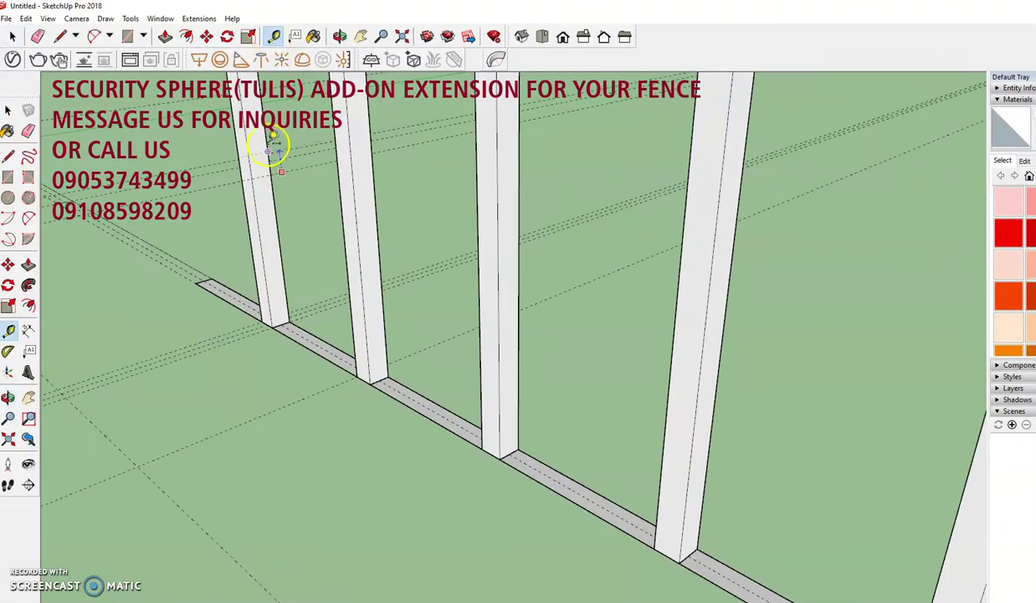
pyautogui.press('space')
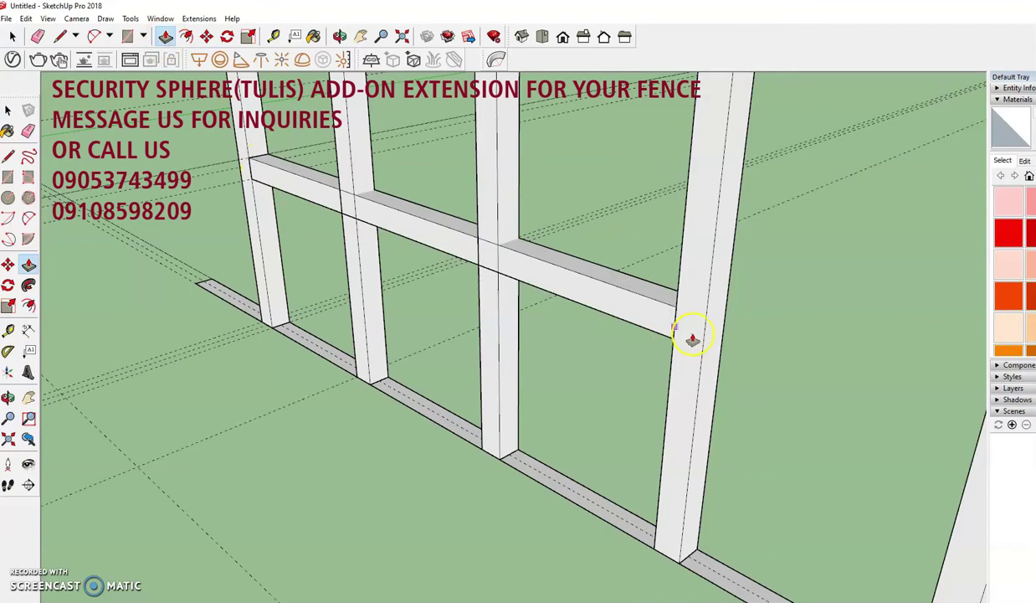
pyautogui.scroll(-5, 718, 375)
pyautogui.moveTo(717, 375)
pyautogui.mouseDown(button='middle')
pyautogui.moveTo(485, 266)
pyautogui.moveTo(515, 291)
pyautogui.mouseUp(button='middle')
# - Copy the rail with Move so rails run along the whole post row
pyautogui.press('m')
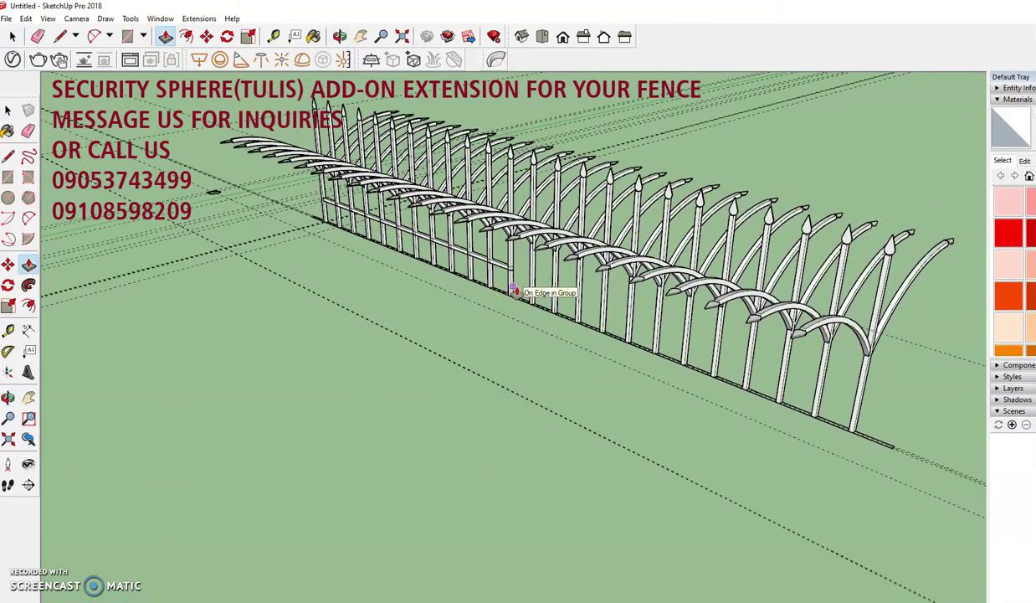
pyautogui.click(307, 196)
pyautogui.press('space')
pyautogui.moveTo(816, 478)
pyautogui.mouseDown(button='middle')
pyautogui.moveTo(412, 277)
pyautogui.moveTo(764, 261)
pyautogui.mouseUp(button='middle')
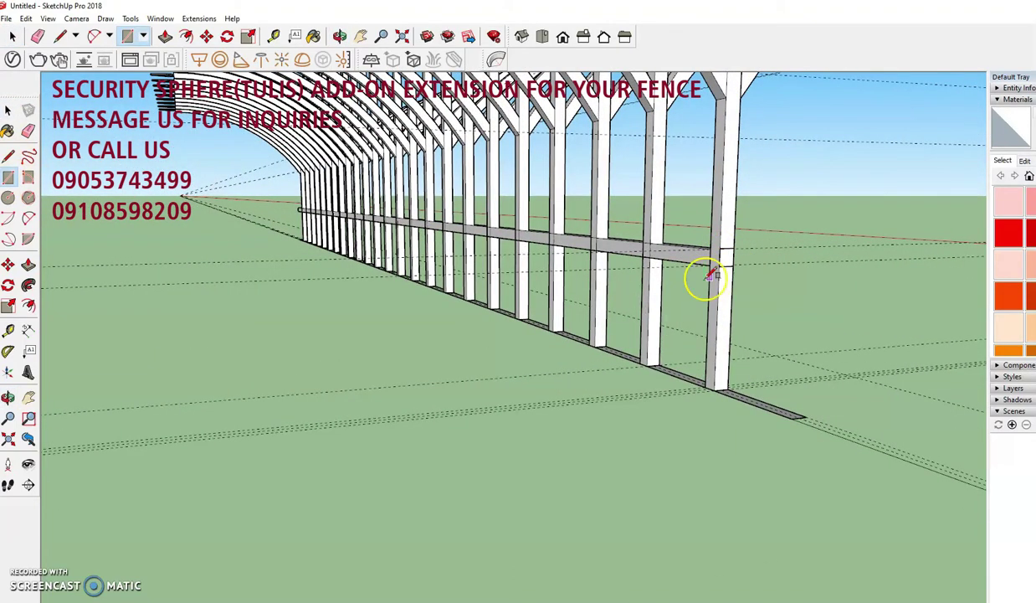
pyautogui.moveTo(562, 406)
pyautogui.mouseDown(button='middle')
pyautogui.moveTo(747, 256)
pyautogui.moveTo(527, 283)
pyautogui.moveTo(520, 214)
pyautogui.mouseUp(button='middle')
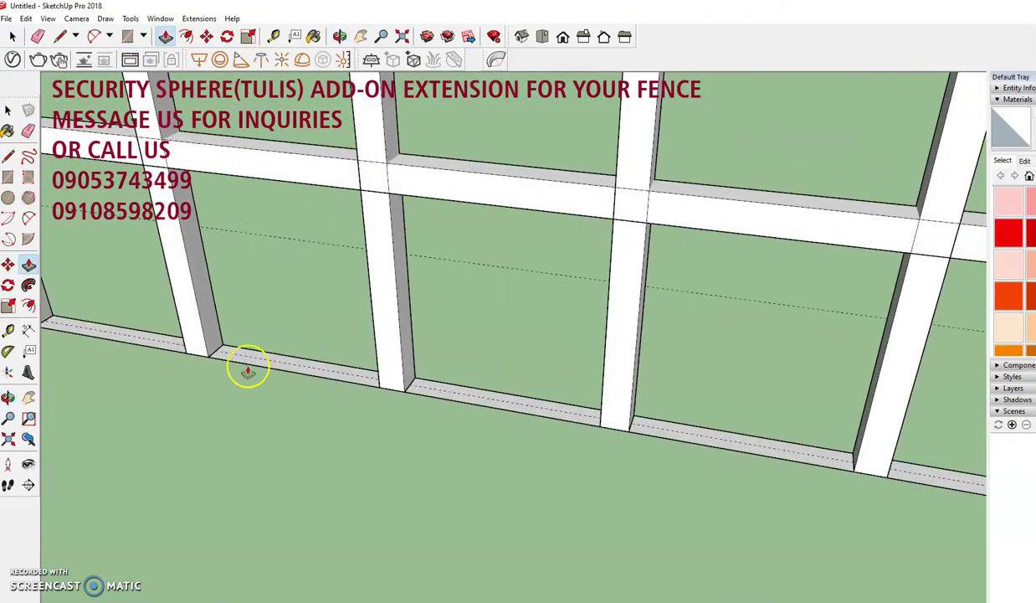
pyautogui.click(28, 18)
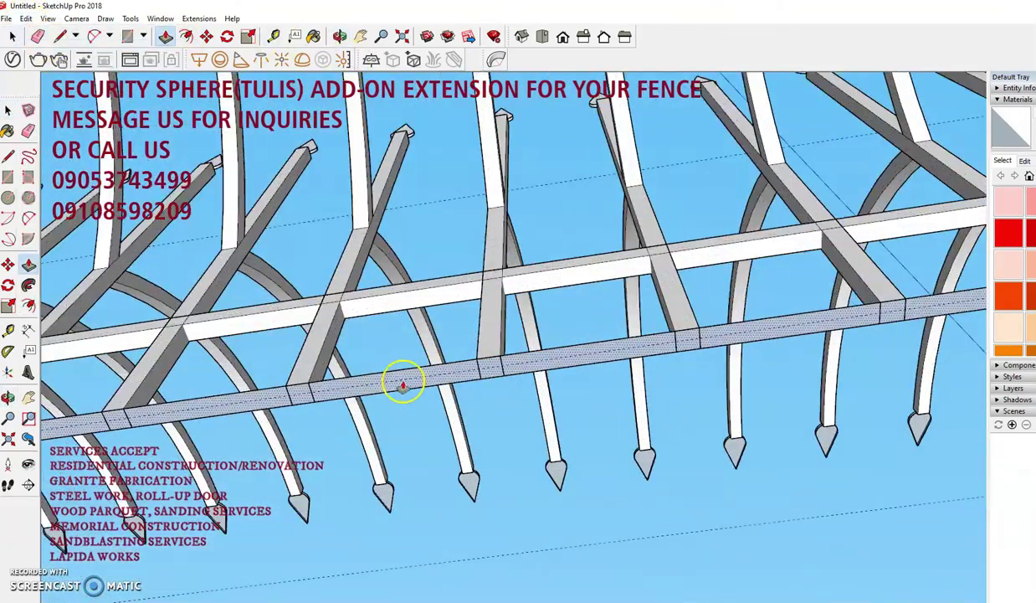
pyautogui.moveTo(402, 380)
pyautogui.mouseDown(button='middle')
pyautogui.moveTo(409, 518)
pyautogui.moveTo(302, 500)
pyautogui.mouseUp(button='middle')
# - Move the red heart into a fence cell between the two lower rails
pyautogui.press('m')
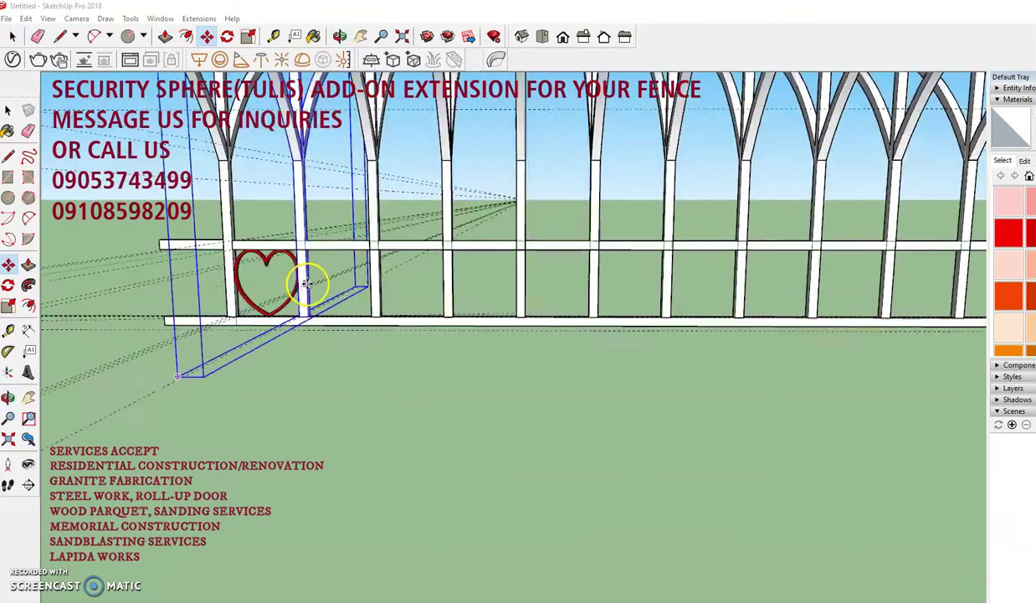
pyautogui.scroll(3, 299, 281)
pyautogui.scroll(3, 274, 269)
pyautogui.click(274, 270)
pyautogui.scroll(-3, 502, 293)
pyautogui.scroll(-3, 763, 312)
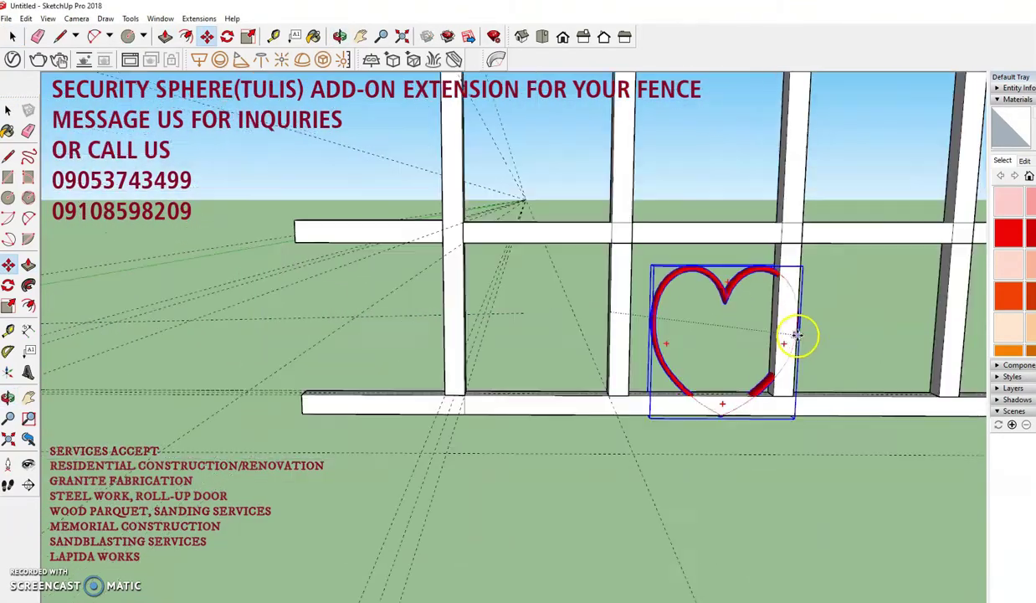
pyautogui.click(693, 326)
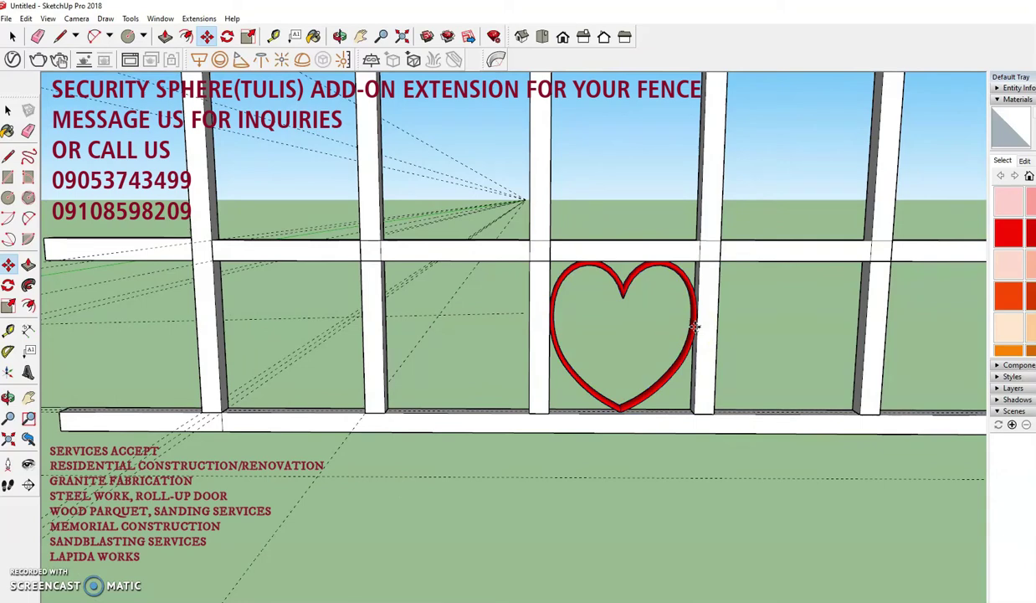
pyautogui.hotkey('ctrl', 'z')
# - Ctrl-copy the heart into the neighbouring cells, then erase the stray dashed guide lines
pyautogui.click(360, 333)
pyautogui.press('ctrl')
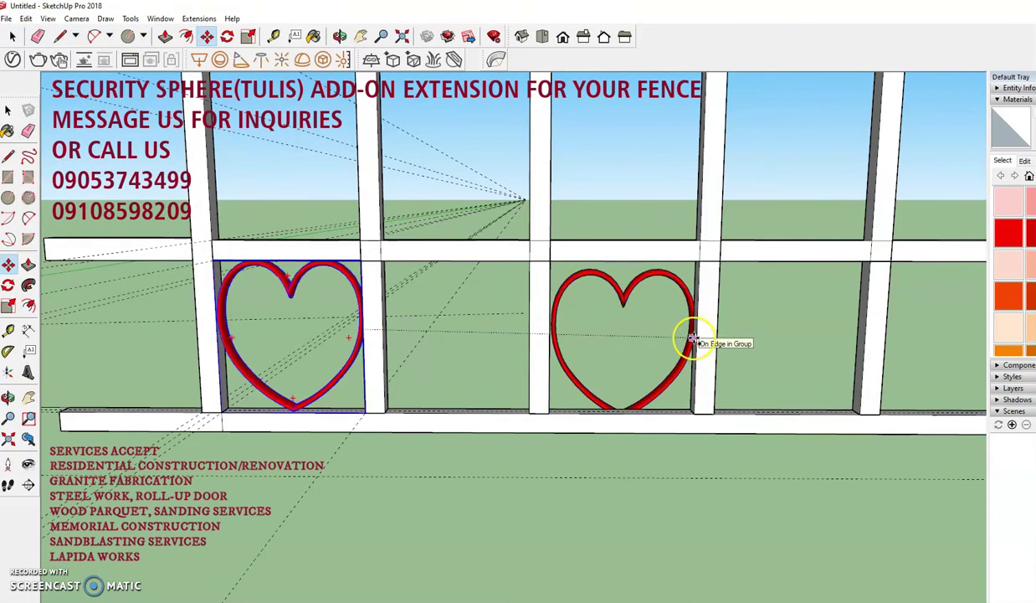
pyautogui.click(694, 329)
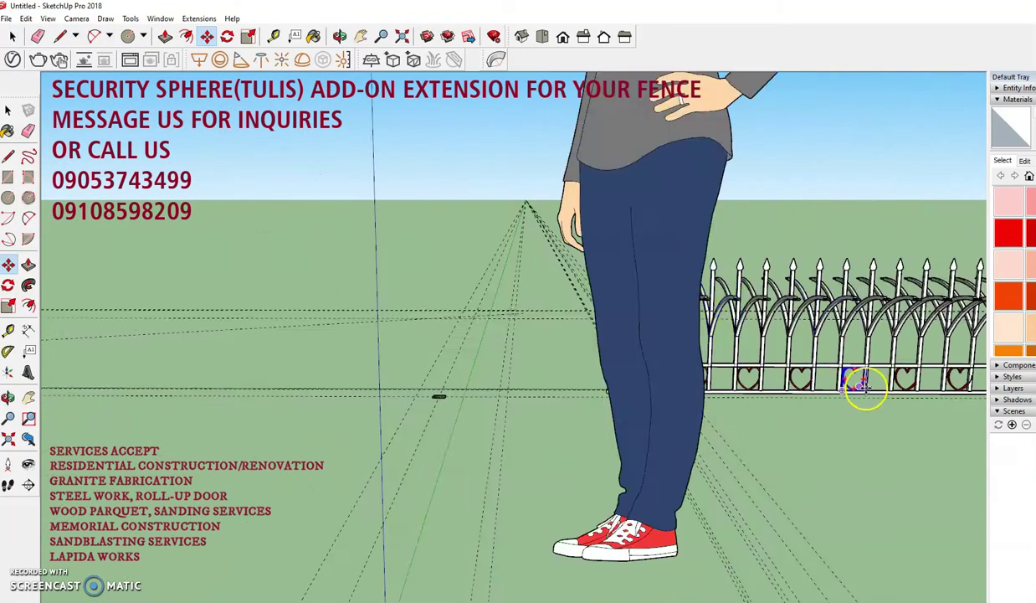
pyautogui.scroll(-5, 426, 397)
pyautogui.scroll(-5, 497, 397)
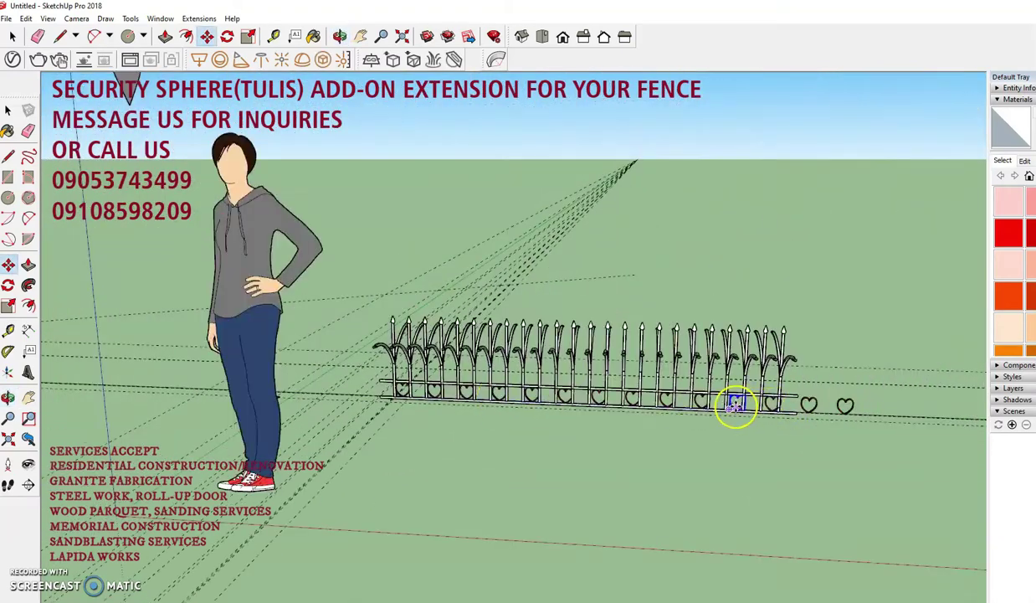
pyautogui.scroll(5, 427, 400)
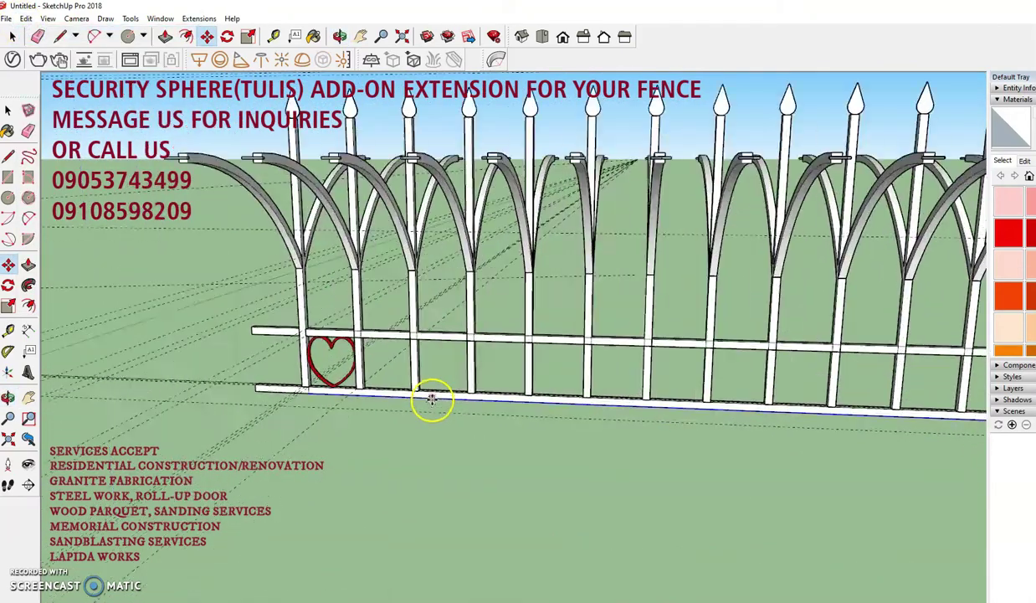
pyautogui.scroll(3, 351, 355)
pyautogui.scroll(5, 527, 343)
pyautogui.scroll(2, 531, 335)
pyautogui.scroll(2, 533, 331)
pyautogui.scroll(-2, 532, 330)
pyautogui.scroll(-4, 543, 335)
pyautogui.scroll(2, 330, 364)
pyautogui.click(330, 364)
pyautogui.scroll(4, 333, 364)
pyautogui.press('ctrl')
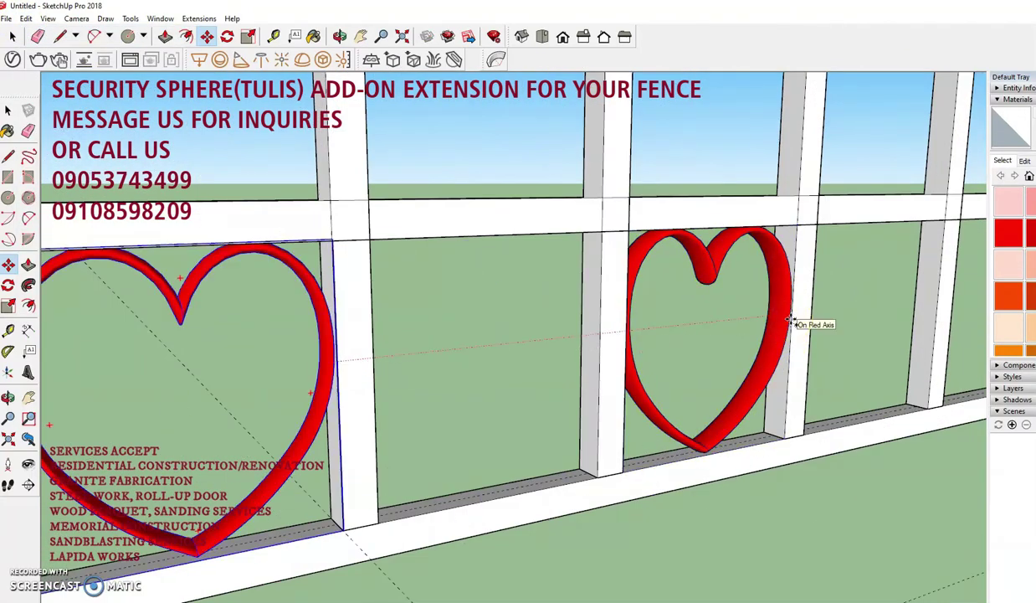
pyautogui.click(791, 339)
pyautogui.scroll(-10, 791, 339)
pyautogui.scroll(2, 906, 432)
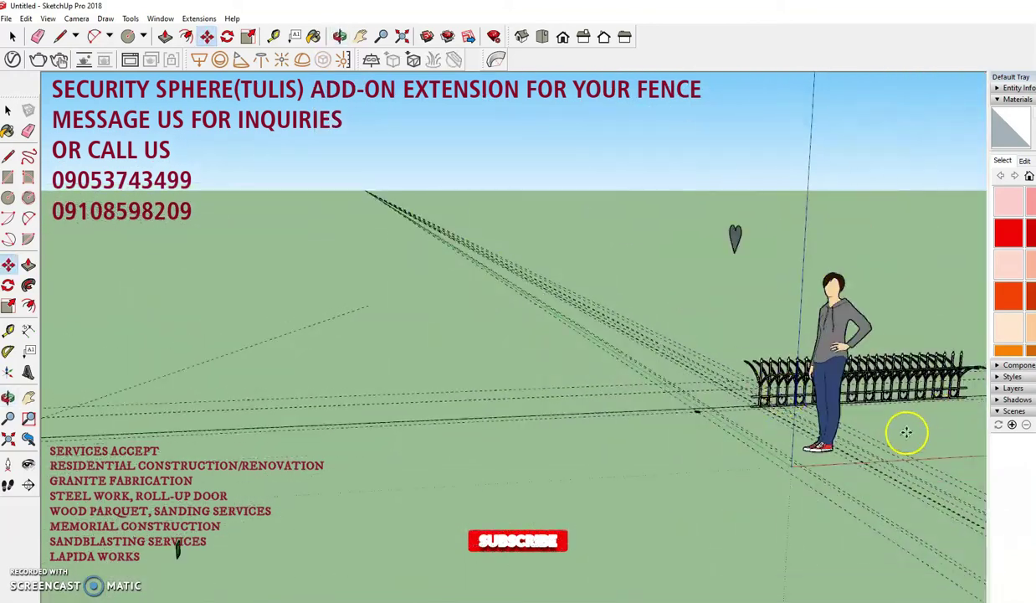
pyautogui.click(26, 132)
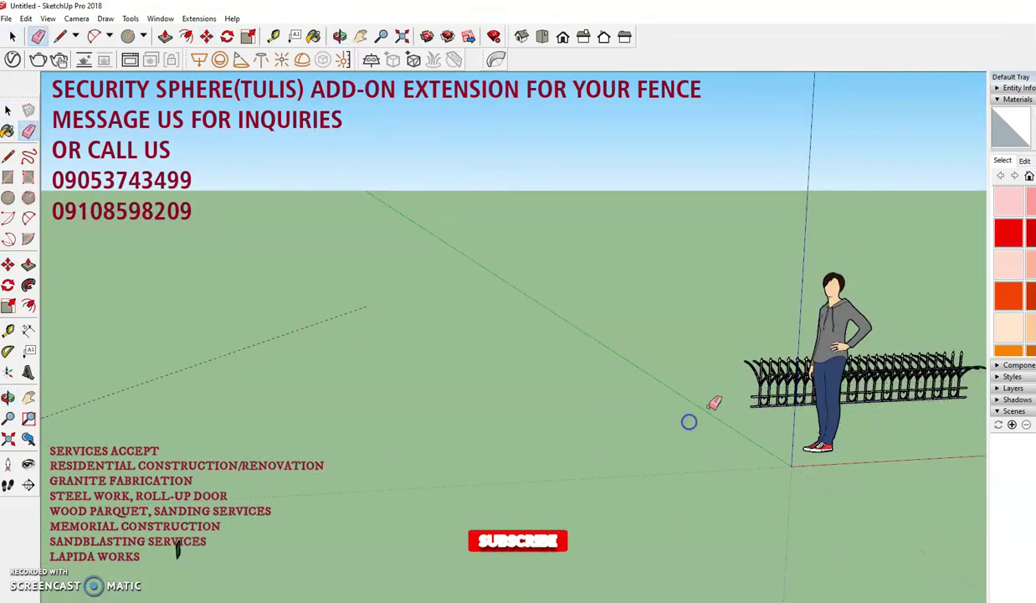
# - Paint the two leftmost posts and their arms yellow
pyautogui.scroll(2, 713, 402)
pyautogui.press('space')
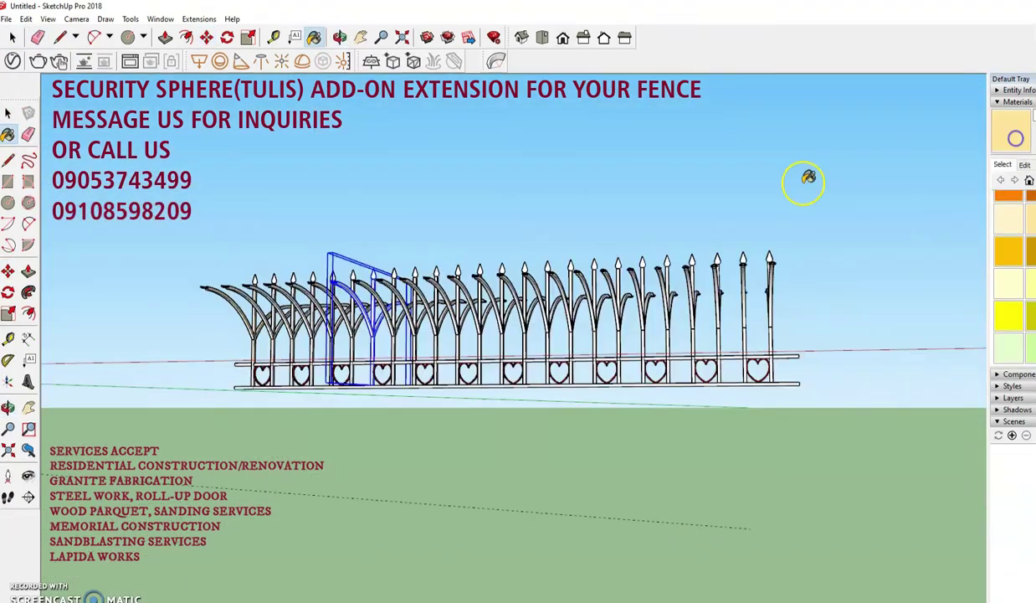
pyautogui.scroll(5, 231, 392)
pyautogui.click(243, 259)
pyautogui.click(335, 321)
pyautogui.scroll(-3, 428, 432)
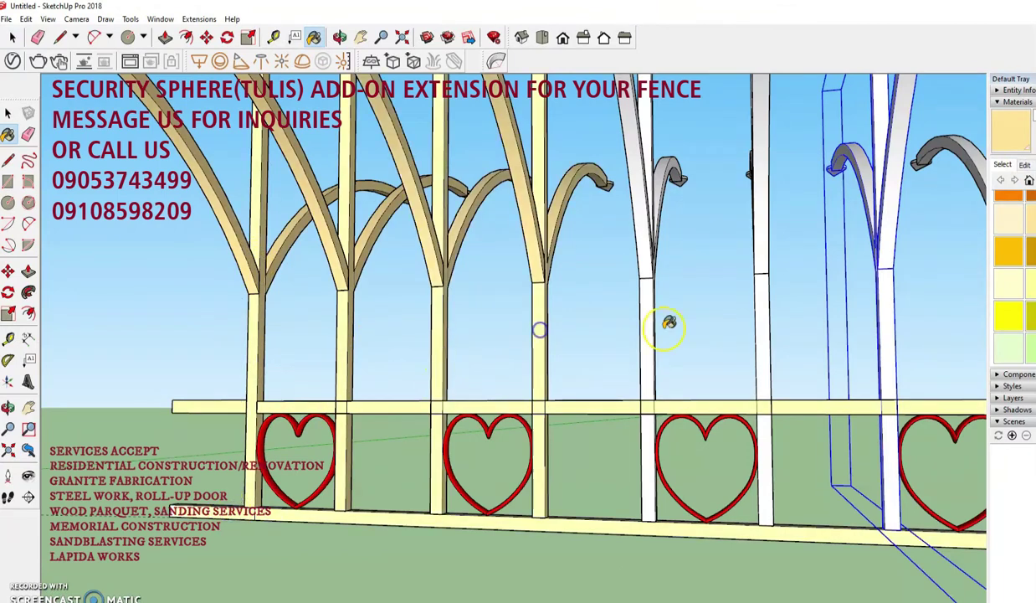
pyautogui.scroll(-3, 669, 324)
# - Paint the remaining posts and arches yellow, then check the fence from several angles
pyautogui.moveTo(821, 389); pyautogui.dragTo(470, 410, button='middle')
pyautogui.scroll(3, 470, 410)
pyautogui.click(500, 400)
pyautogui.click(543, 406)
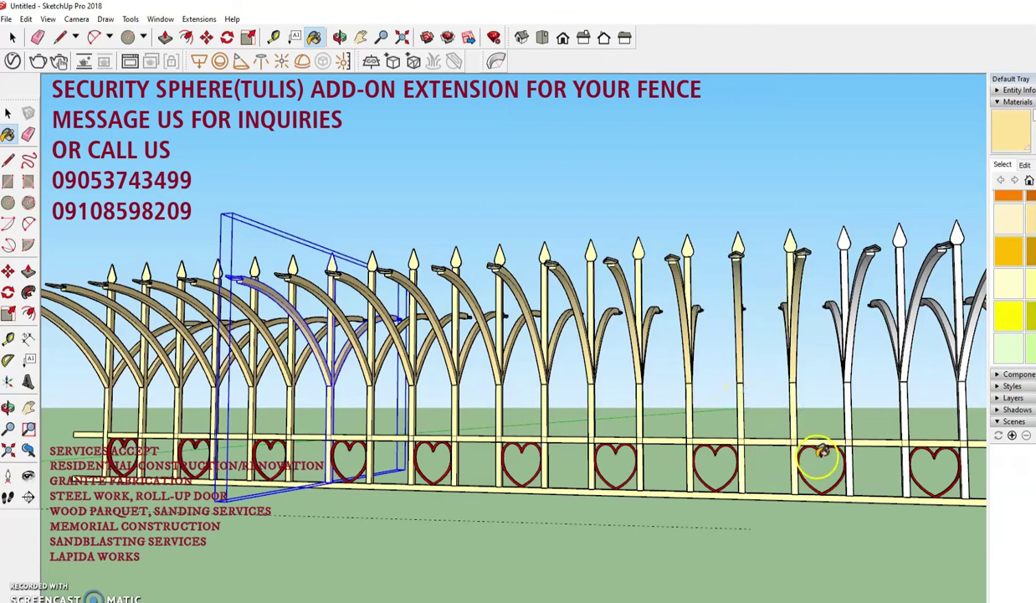
pyautogui.keyDown('shift'); pyautogui.moveTo(821, 452); pyautogui.dragTo(570, 443, button='middle'); pyautogui.keyUp('shift')
pyautogui.click(491, 383)
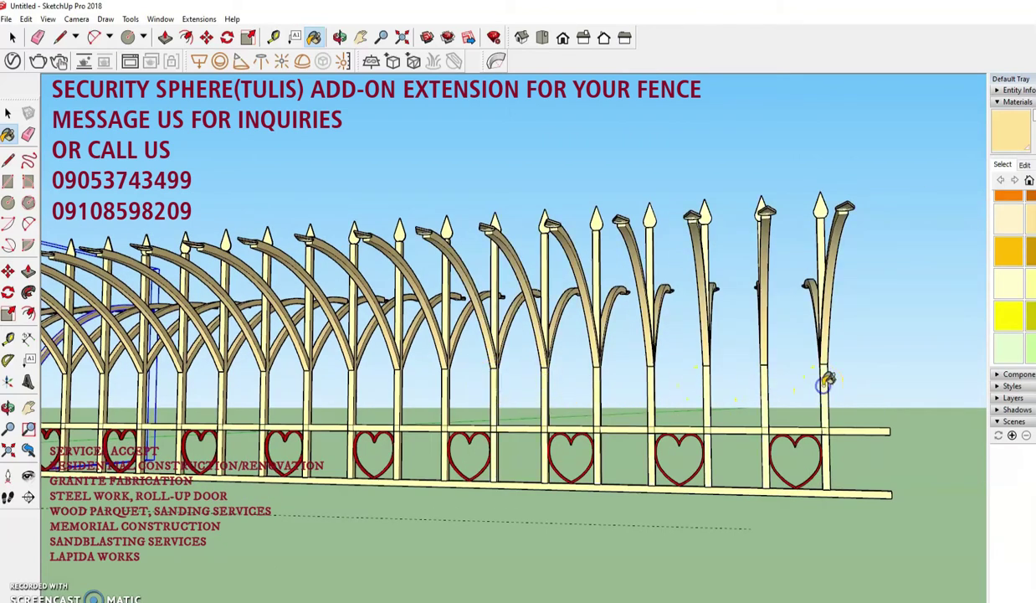
pyautogui.moveTo(814, 430); pyautogui.dragTo(34, 346, button='middle')
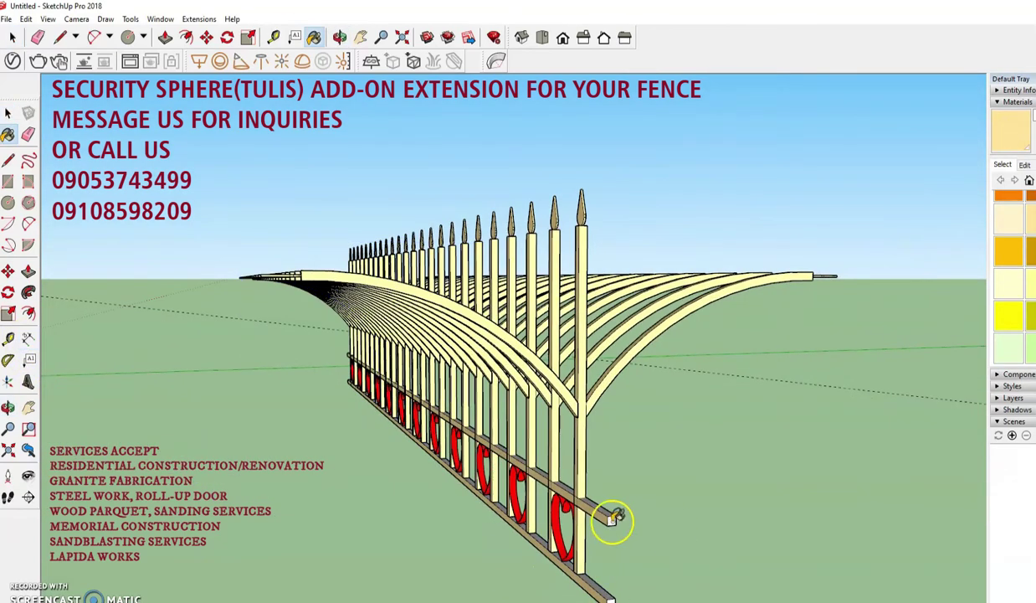
pyautogui.moveTo(605, 503); pyautogui.dragTo(518, 497, button='middle')
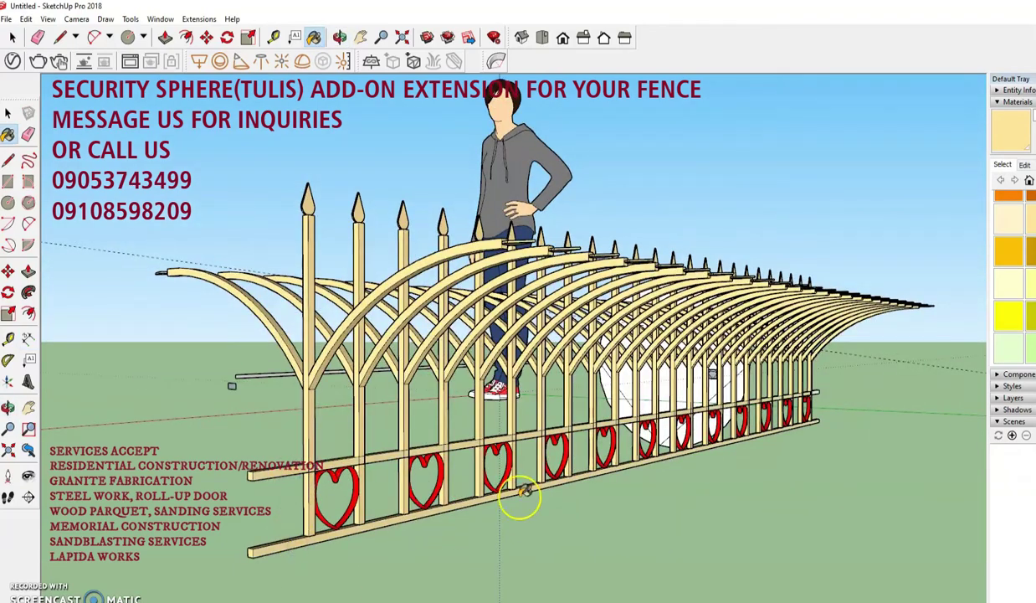
pyautogui.scroll(5, 518, 497)
pyautogui.moveTo(693, 451); pyautogui.dragTo(532, 292, button='middle')
pyautogui.scroll(4, 477, 299)
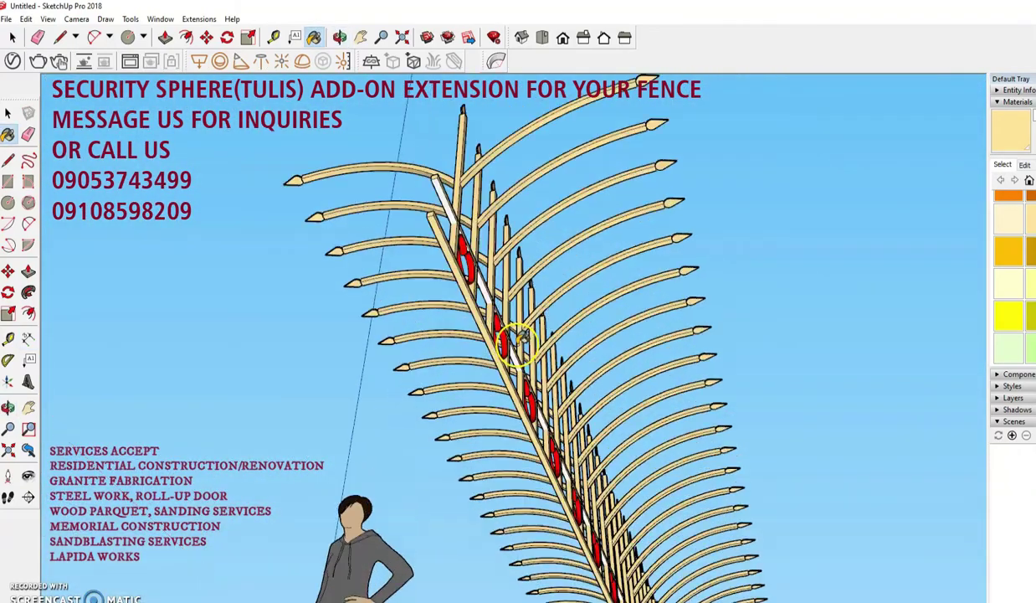
pyautogui.moveTo(504, 392)
pyautogui.mouseDown(button='middle')
pyautogui.moveTo(559, 561)
pyautogui.moveTo(427, 548)
pyautogui.mouseUp(button='middle')
pyautogui.scroll(3, 497, 520)
# - Add the 500.00mm overall height dimension from a spike tip beside the fence
pyautogui.scroll(5, 497, 521)
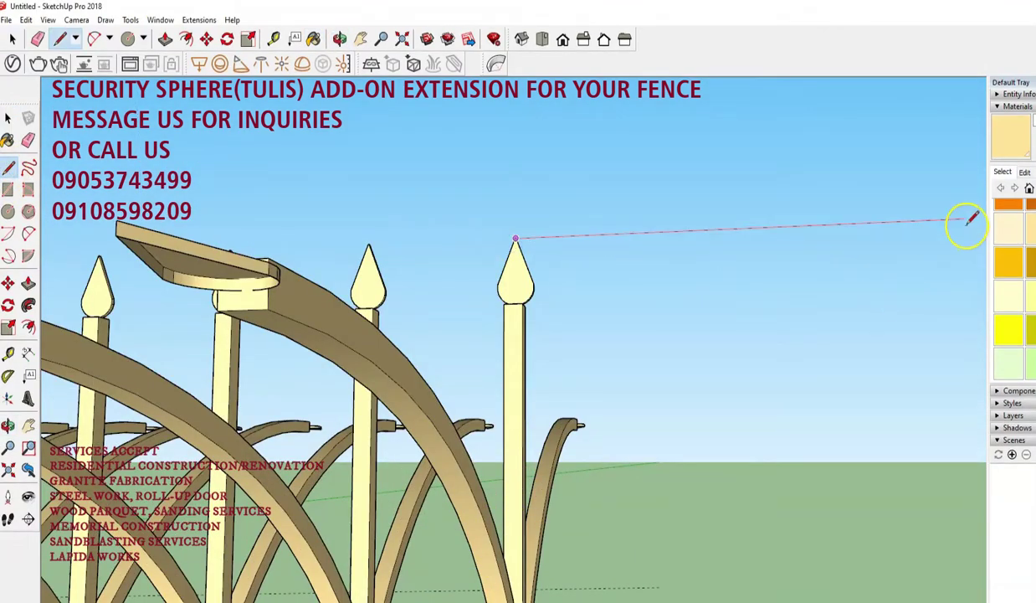
pyautogui.scroll(-2, 518, 423)
pyautogui.scroll(-5, 569, 406)
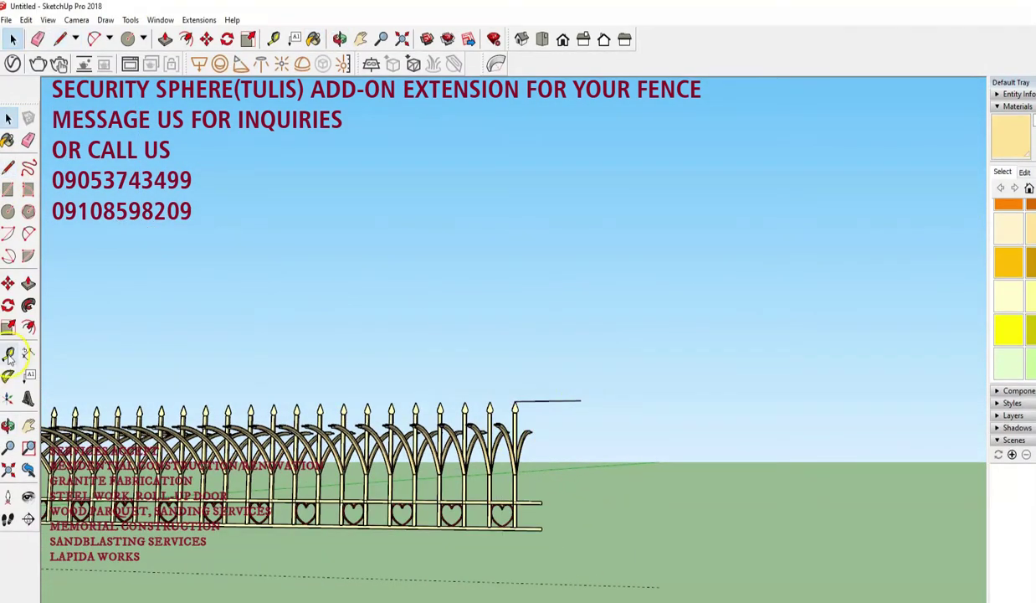
pyautogui.scroll(4, 541, 532)
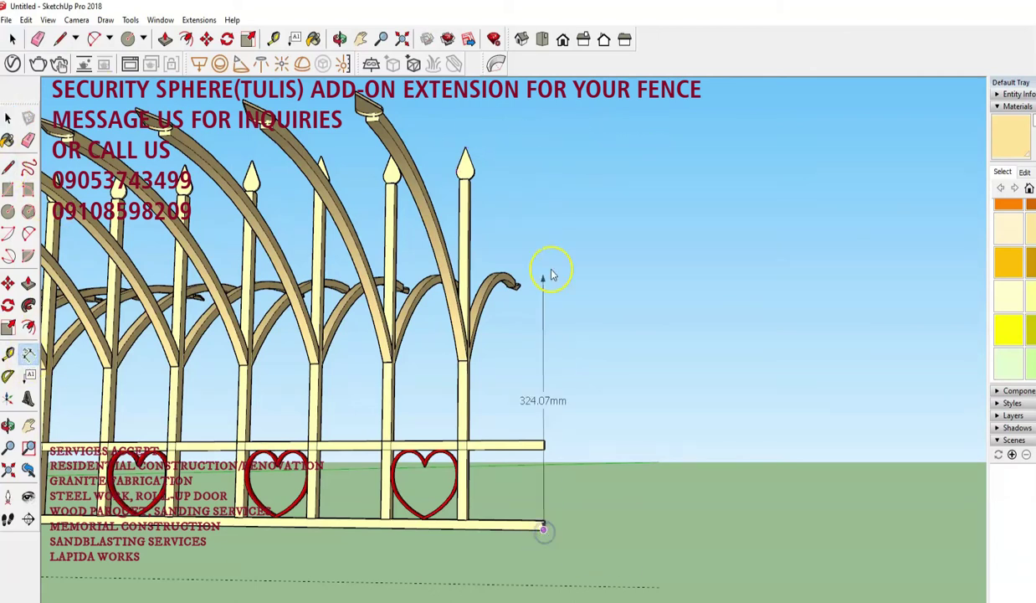
pyautogui.scroll(3, 466, 150)
pyautogui.click(466, 137)
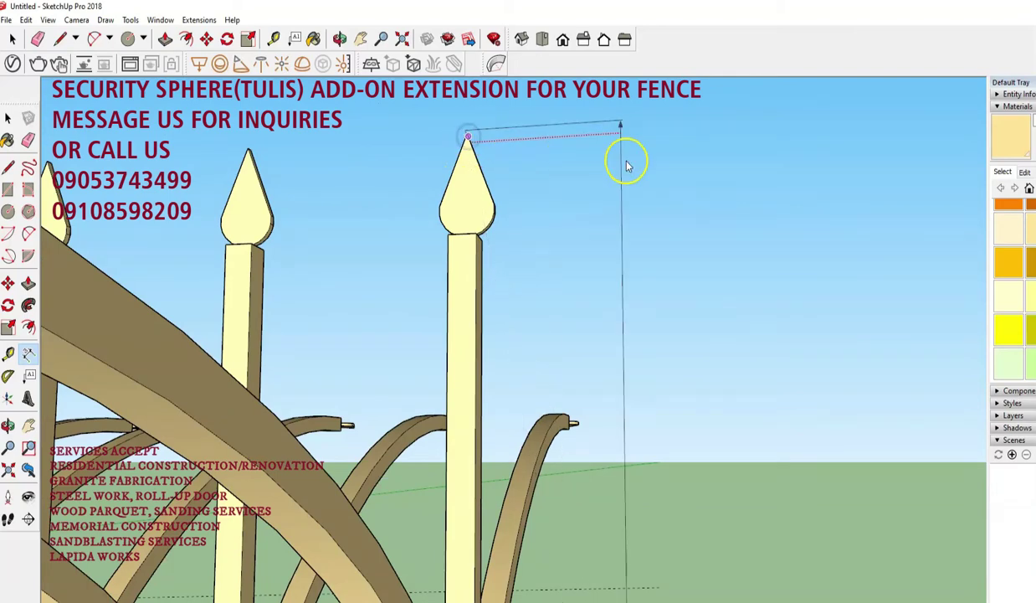
pyautogui.scroll(-5, 485, 496)
pyautogui.scroll(-2, 585, 460)
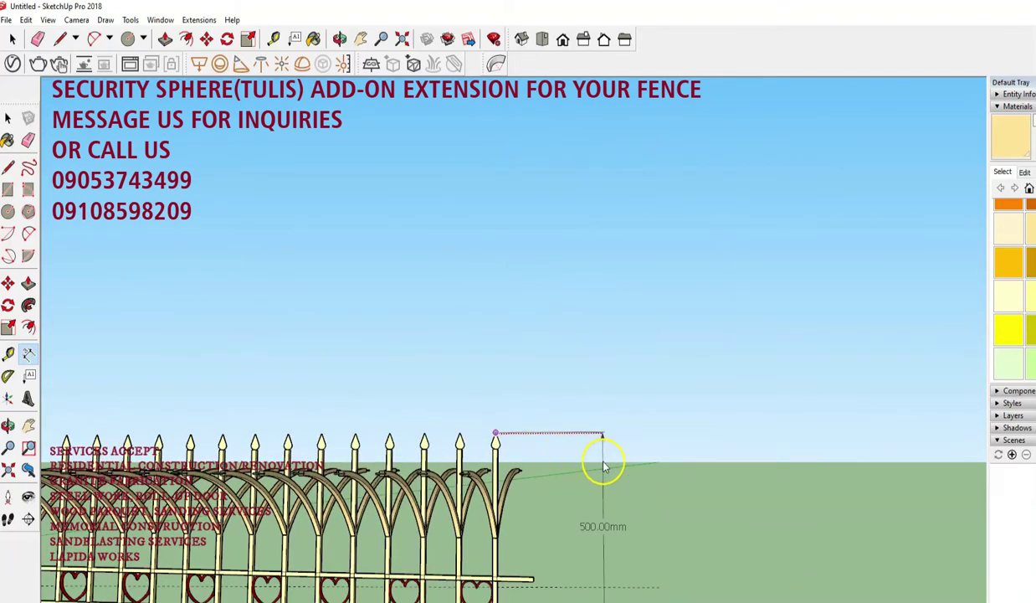
pyautogui.click(593, 507)
pyautogui.press('space')
# - Dimension from the end spike tip across the fence for the 388.26mm and 439.70mm widths
pyautogui.moveTo(485, 573); pyautogui.dragTo(402, 522, button='middle')
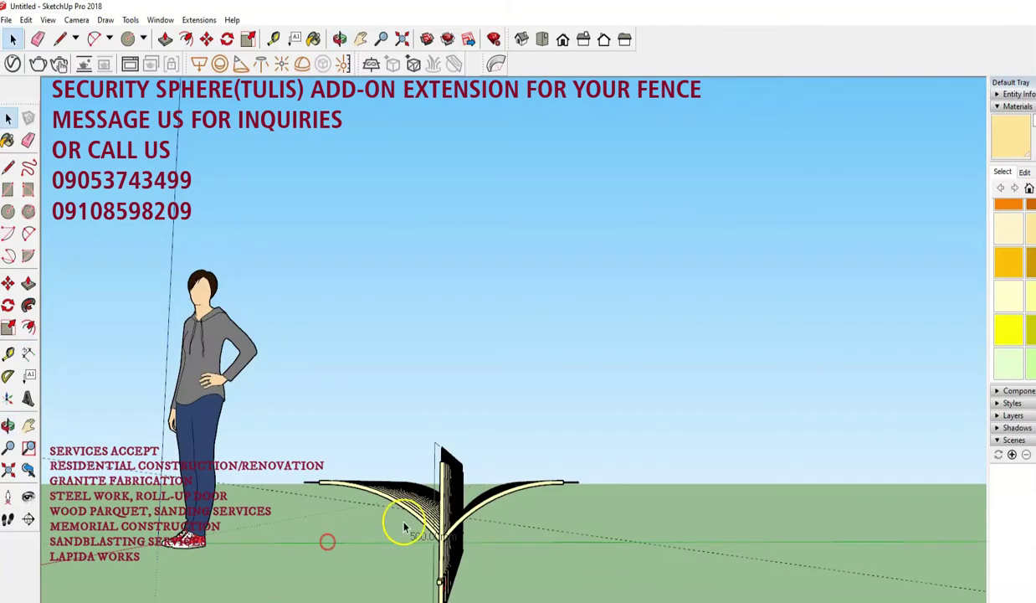
pyautogui.click(29, 354)
pyautogui.scroll(3, 435, 377)
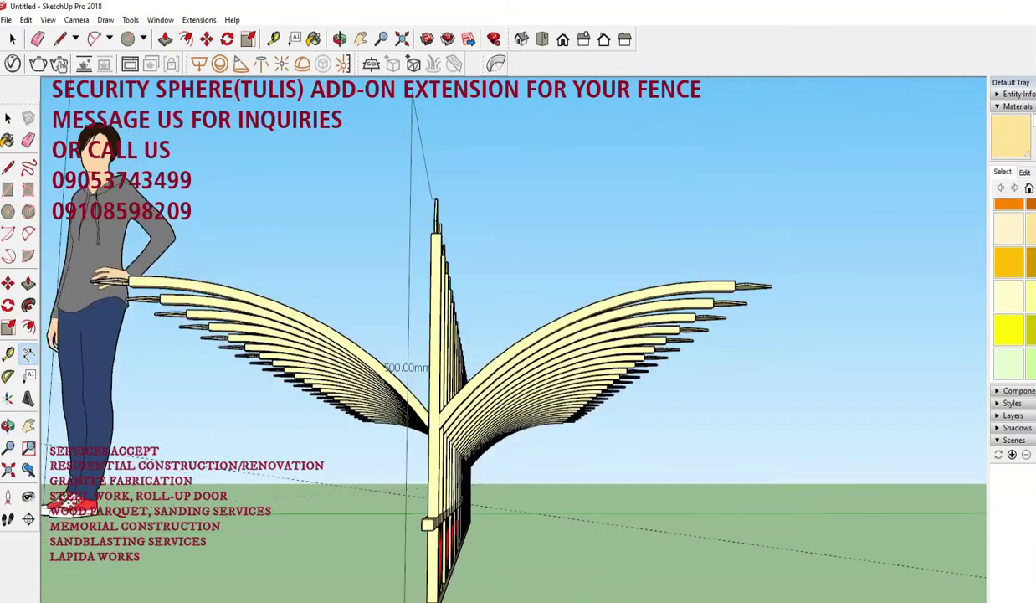
pyautogui.click(771, 287)
pyautogui.scroll(-5, 736, 571)
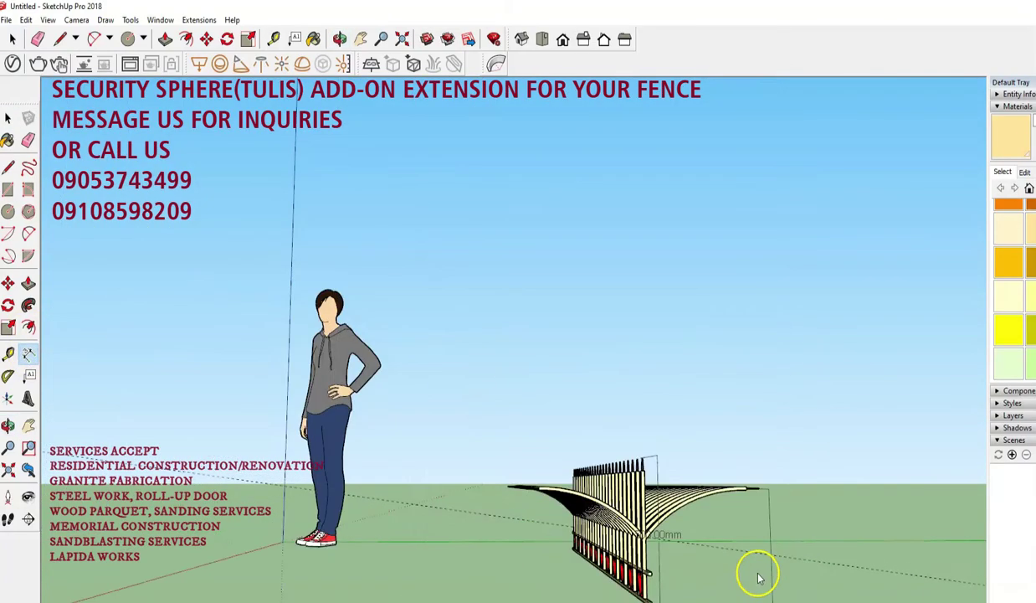
pyautogui.moveTo(758, 571); pyautogui.dragTo(724, 539, button='middle')
pyautogui.scroll(4, 724, 539)
pyautogui.scroll(-3, 725, 589)
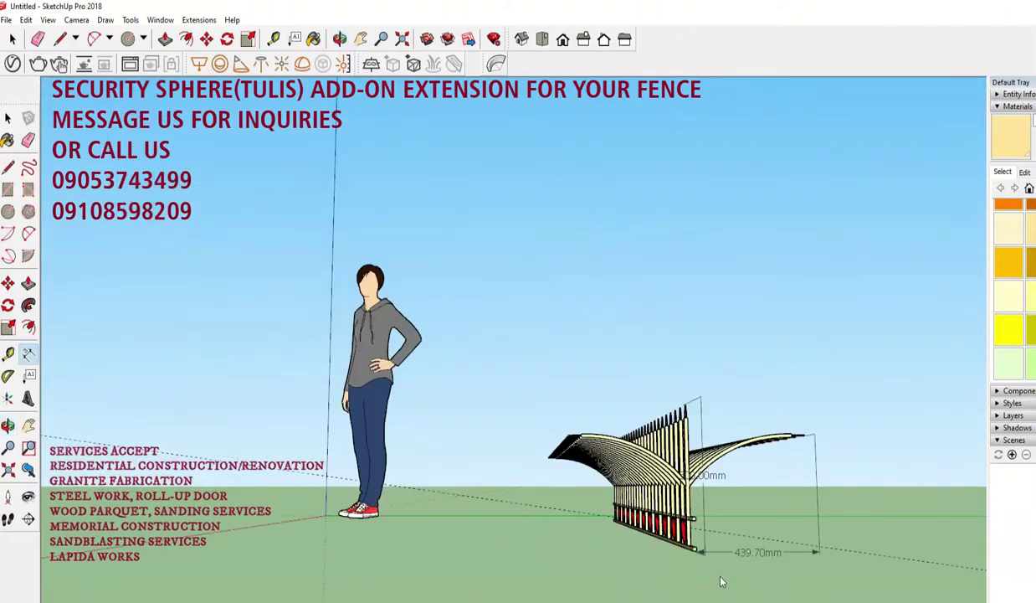
pyautogui.moveTo(720, 581); pyautogui.dragTo(770, 520, button='middle')
pyautogui.scroll(5, 688, 508)
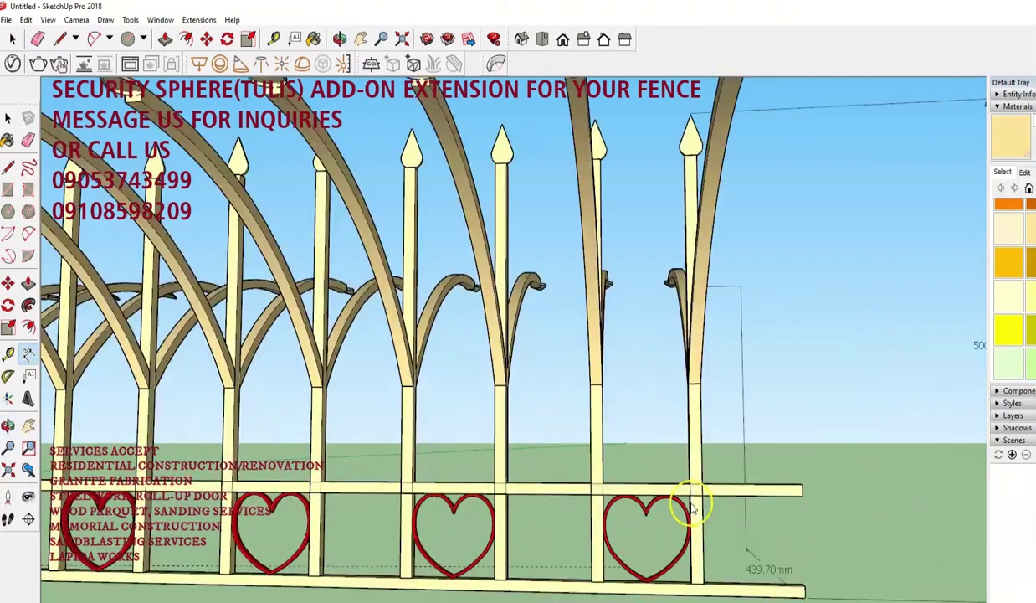
pyautogui.scroll(2, 687, 508)
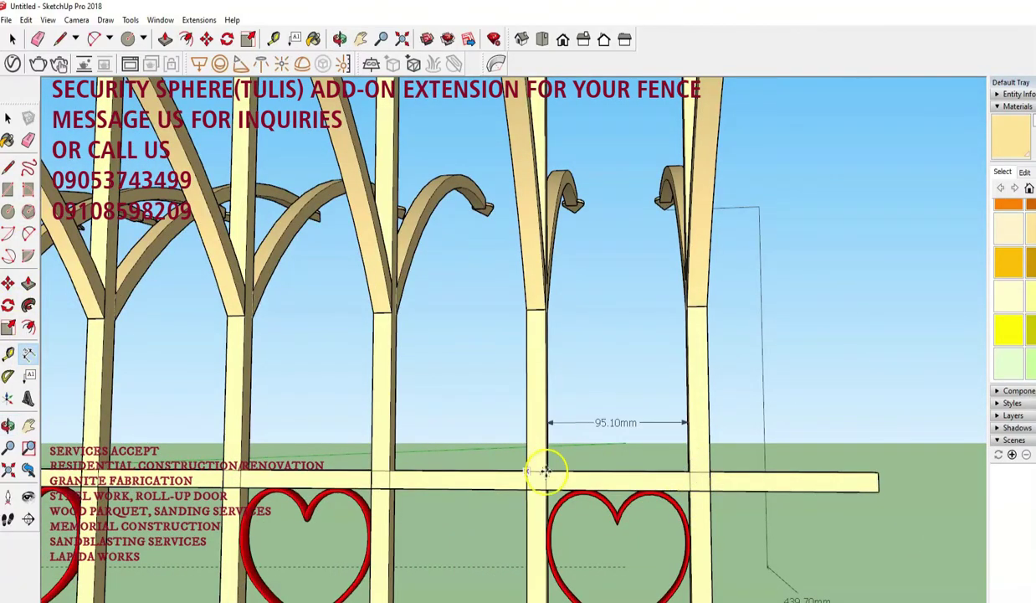
pyautogui.scroll(-5, 429, 491)
pyautogui.moveTo(447, 489); pyautogui.dragTo(301, 510, button='middle')
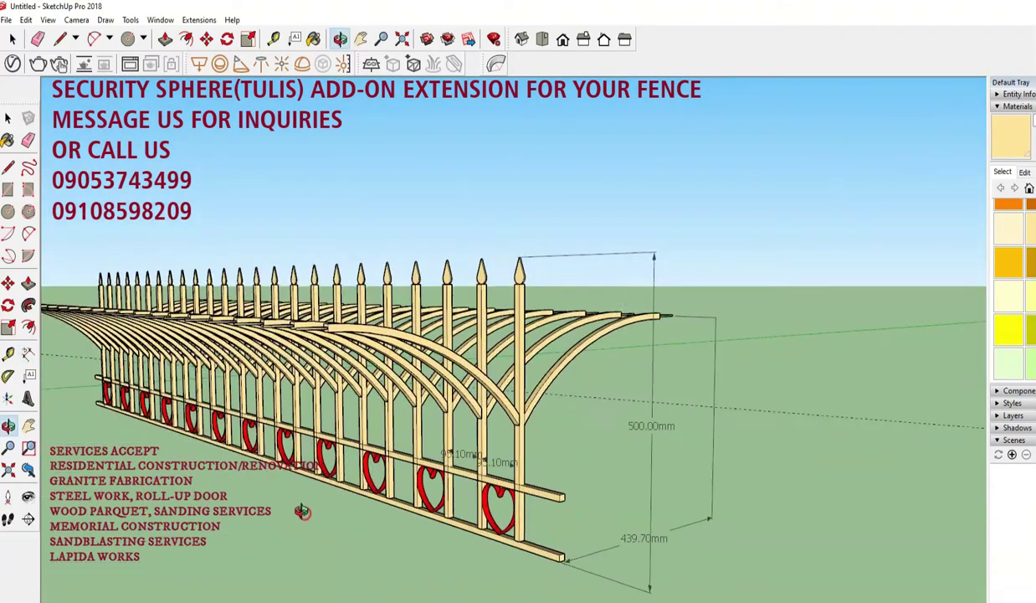
# - Add the 95.10mm post-spacing dimension from another spike tip and return to Select
pyautogui.click(528, 272)
pyautogui.moveTo(563, 497)
pyautogui.mouseDown(button='middle')
pyautogui.moveTo(712, 502)
pyautogui.moveTo(632, 492)
pyautogui.mouseUp(button='middle')
pyautogui.press('space')
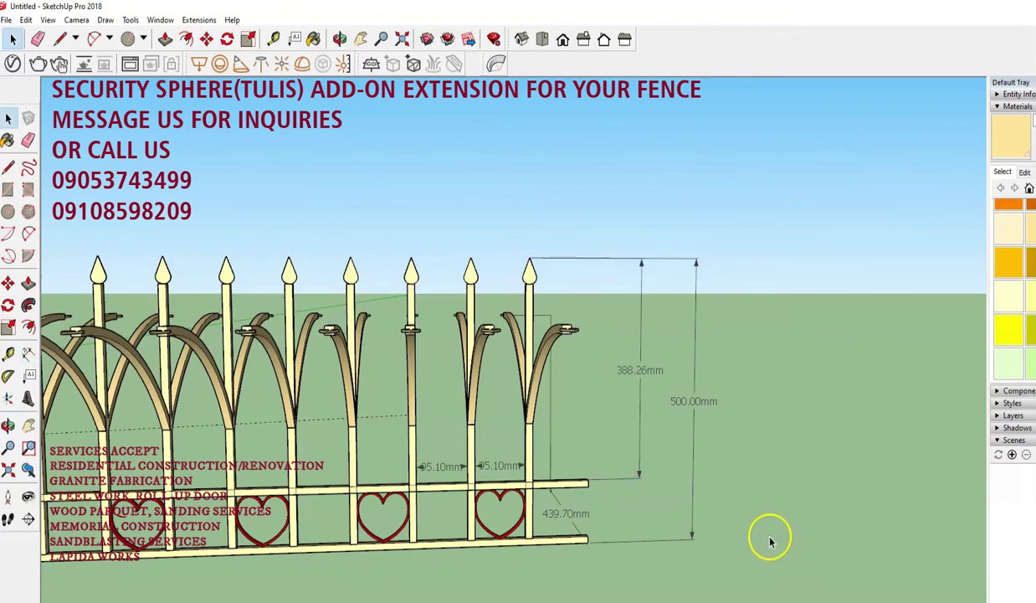
pyautogui.scroll(-3, 768, 538)
pyautogui.scroll(1, 453, 499)
pyautogui.scroll(5, 620, 460)
pyautogui.scroll(-5, 620, 460)
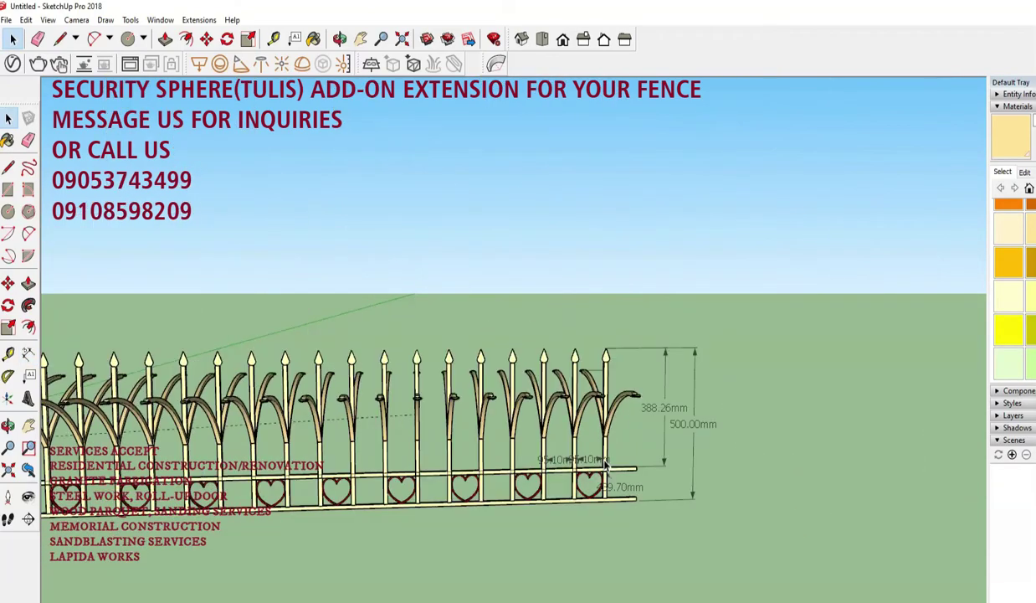
pyautogui.moveTo(398, 462)
pyautogui.mouseDown(button='middle')
pyautogui.moveTo(449, 494)
pyautogui.moveTo(606, 406)
pyautogui.moveTo(805, 508)
pyautogui.mouseUp(button='middle')
pyautogui.press('space')
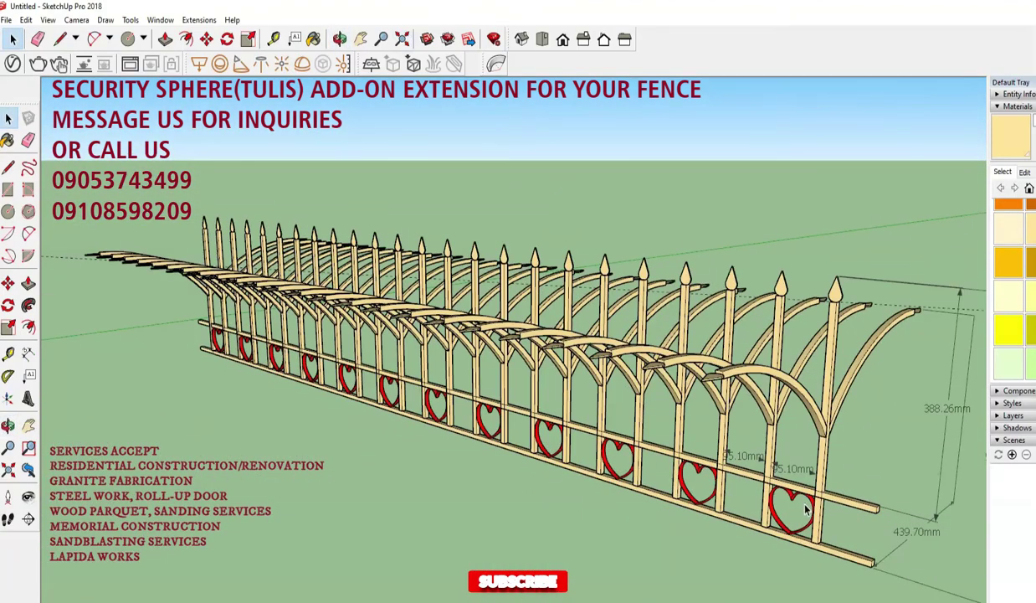